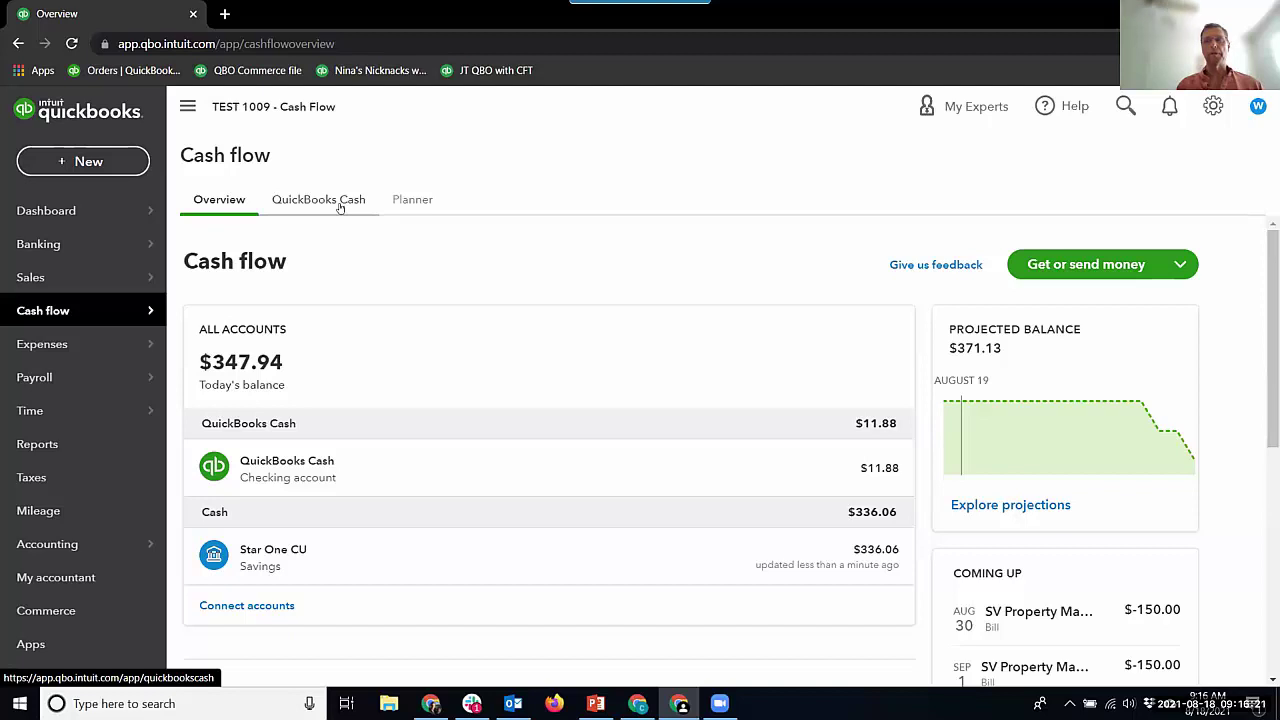
Step: Open the QuickBooks Cash page and view the savings options for adding an envelope, leaving without adding one
{"action": "left_click", "coordinate": [340, 202]}
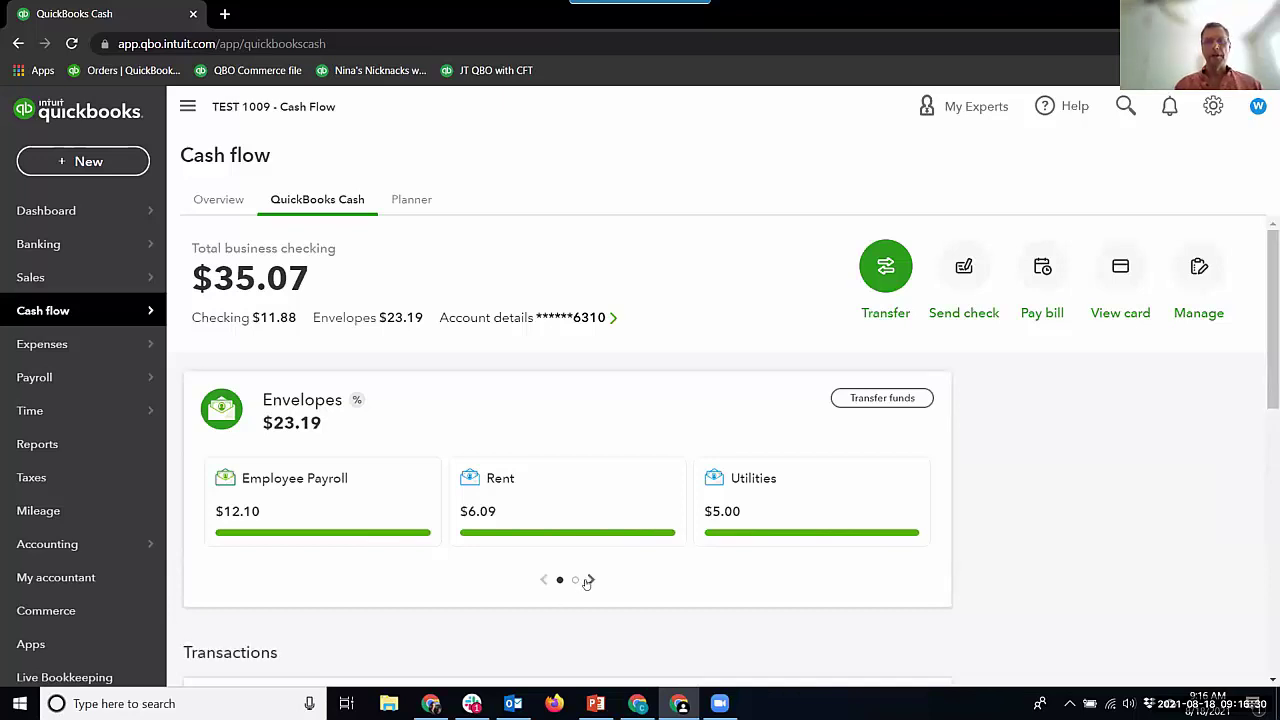
{"action": "left_click", "coordinate": [588, 580]}
{"action": "left_click", "coordinate": [325, 495]}
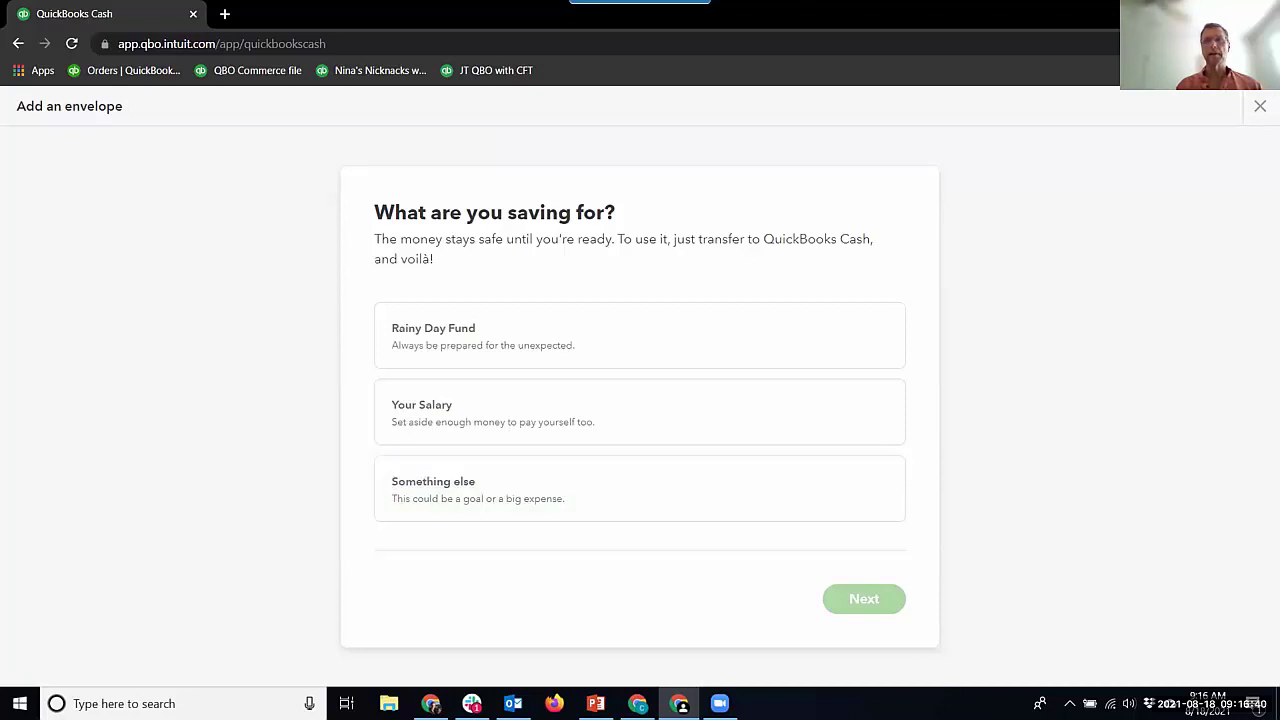
{"action": "left_click", "coordinate": [1260, 106]}
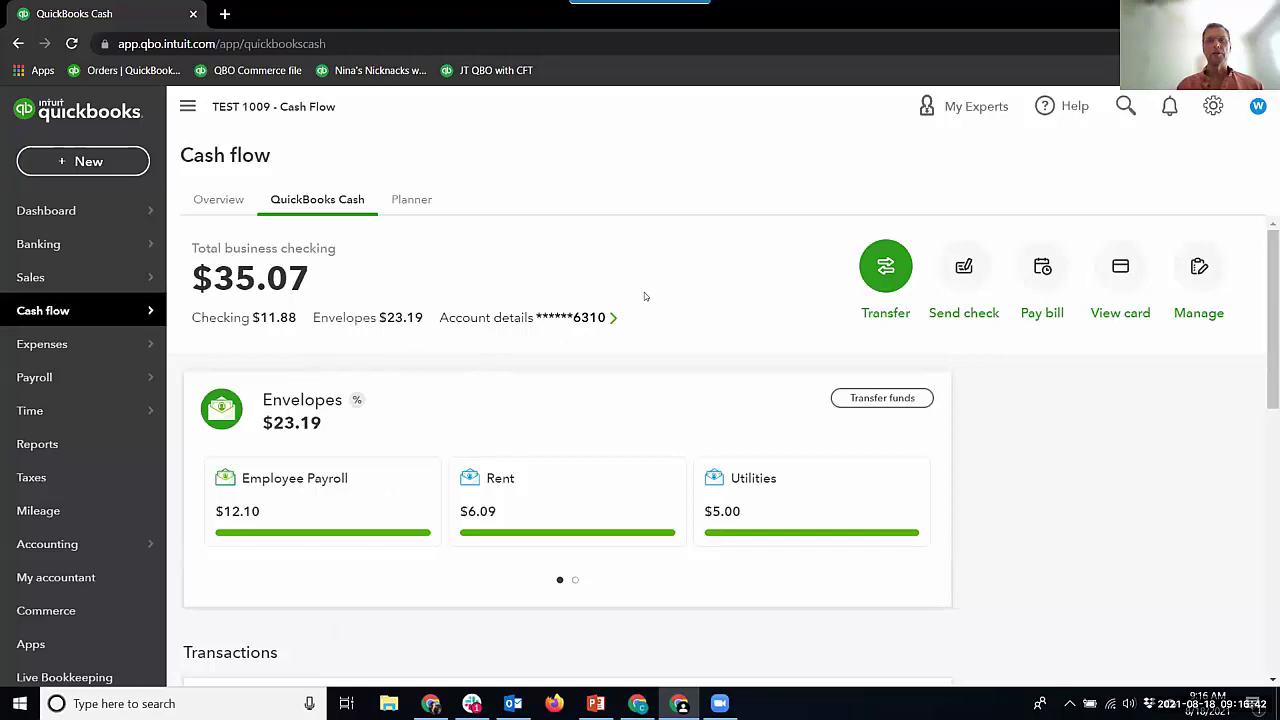
Step: Try out the envelope transfer form with the Star One Credit Union savings account as the source, and leave it without transferring
{"action": "left_click", "coordinate": [867, 400]}
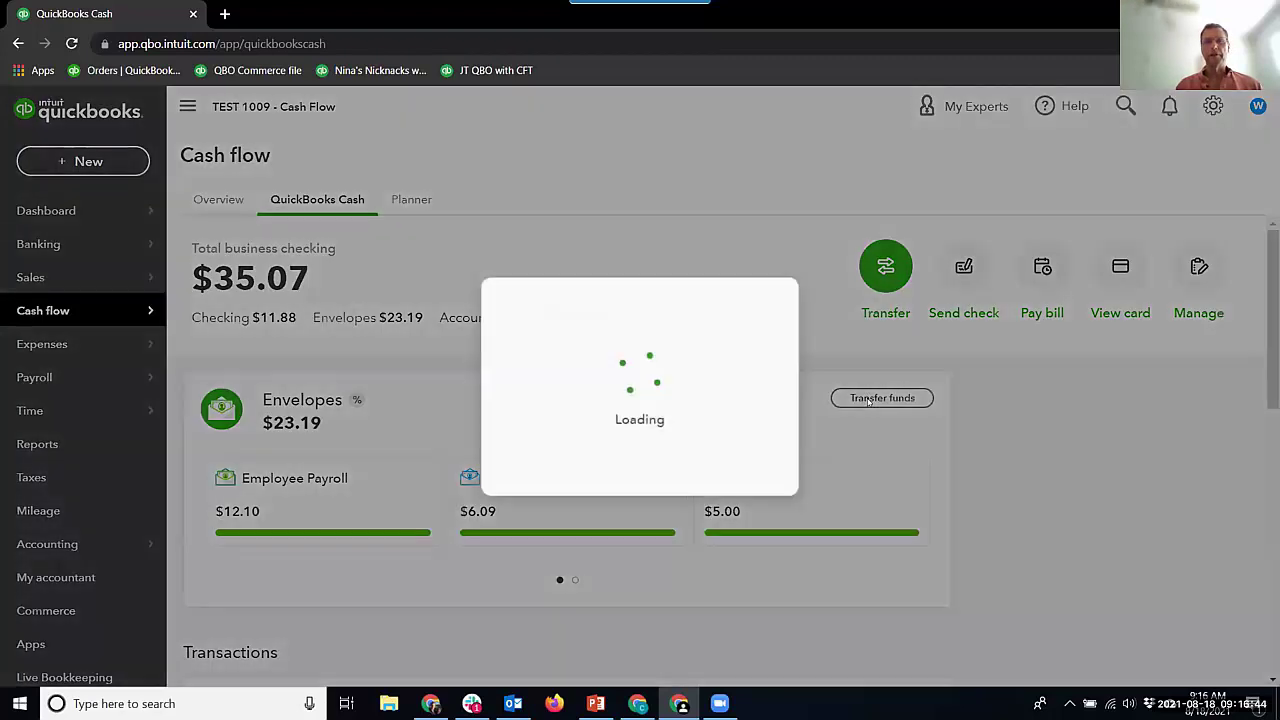
{"action": "left_click", "coordinate": [736, 386]}
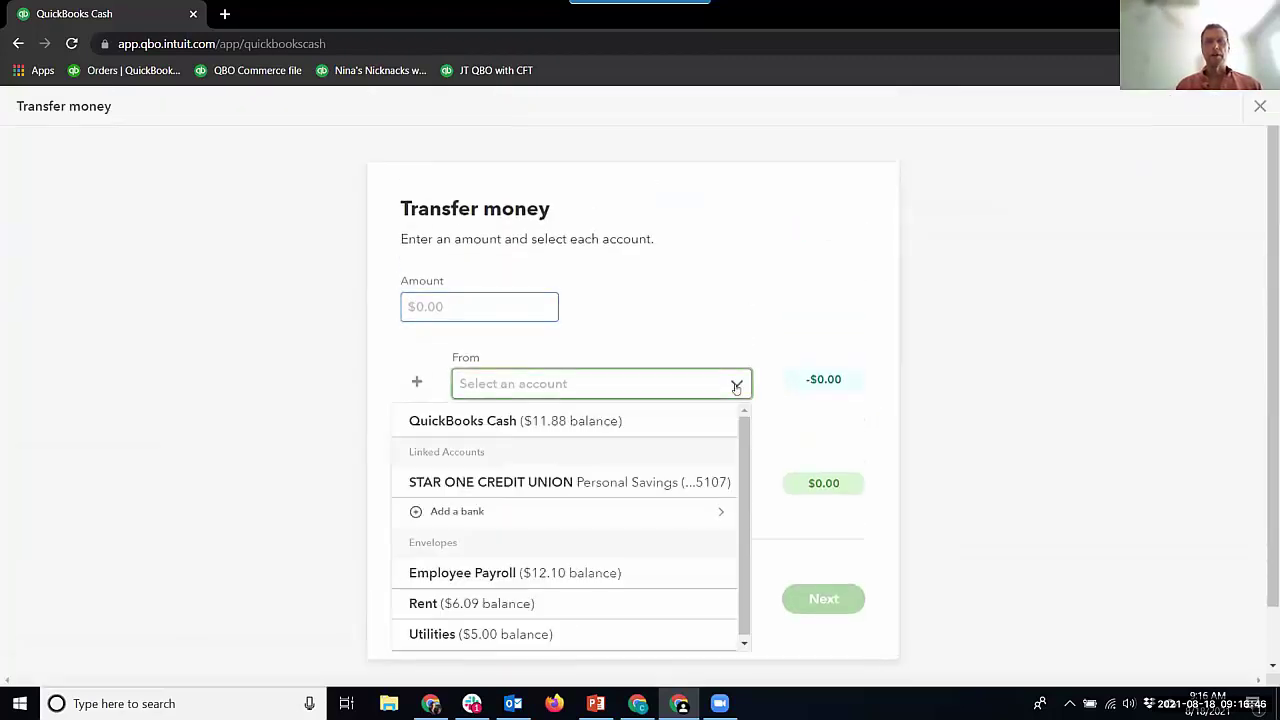
{"action": "left_click", "coordinate": [660, 484]}
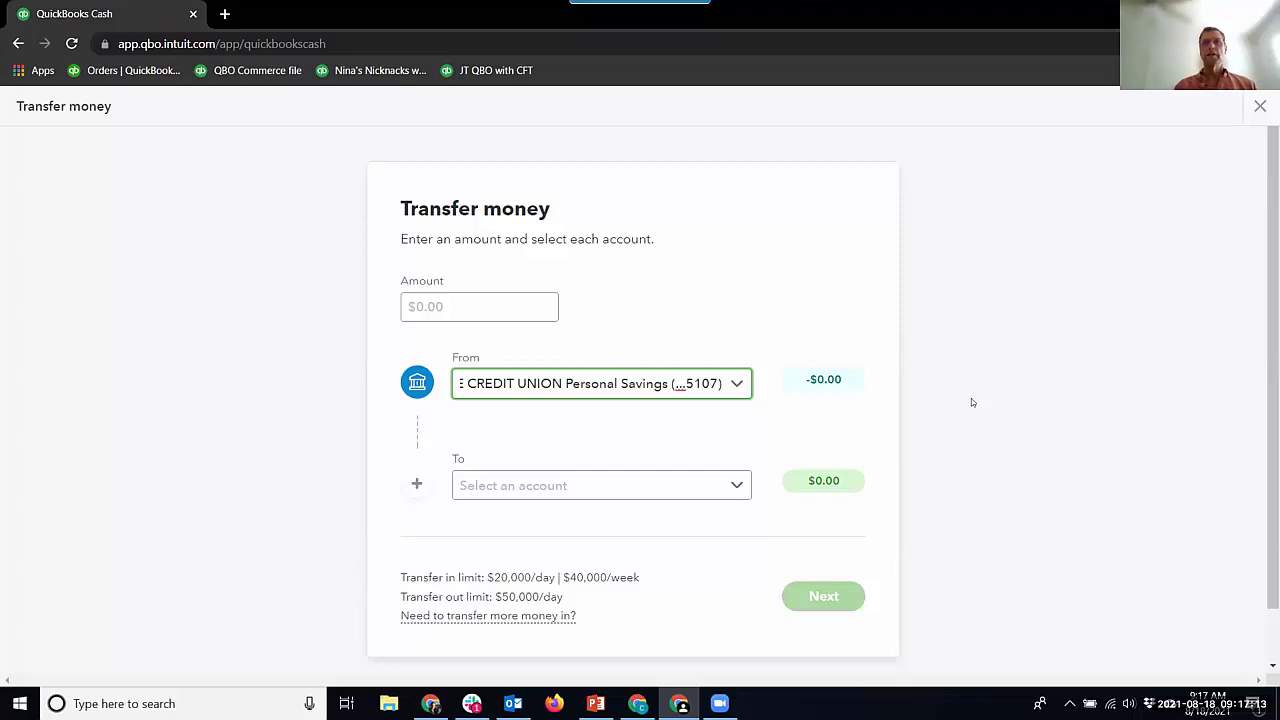
{"action": "left_click", "coordinate": [1259, 107]}
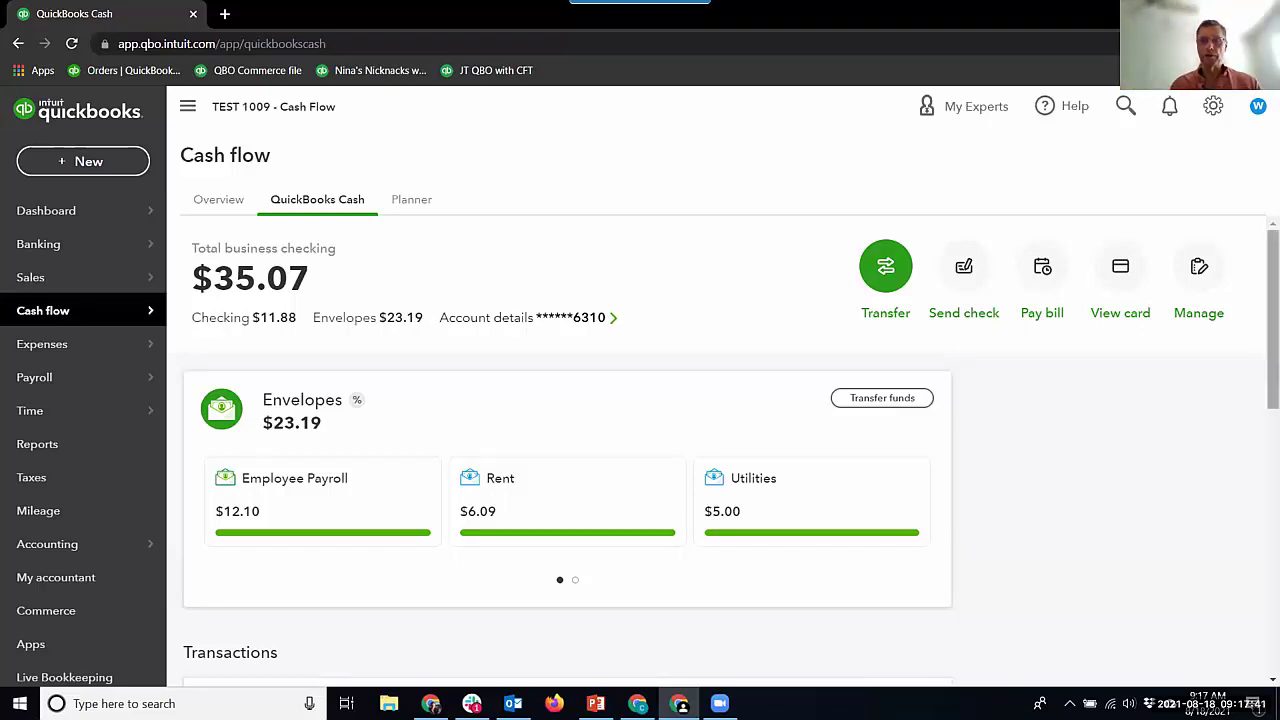
Step: Look through the transactions list of the QuickBooks Cash account
{"action": "scroll", "coordinate": [730, 450], "scroll_direction": "down", "scroll_amount": 3}
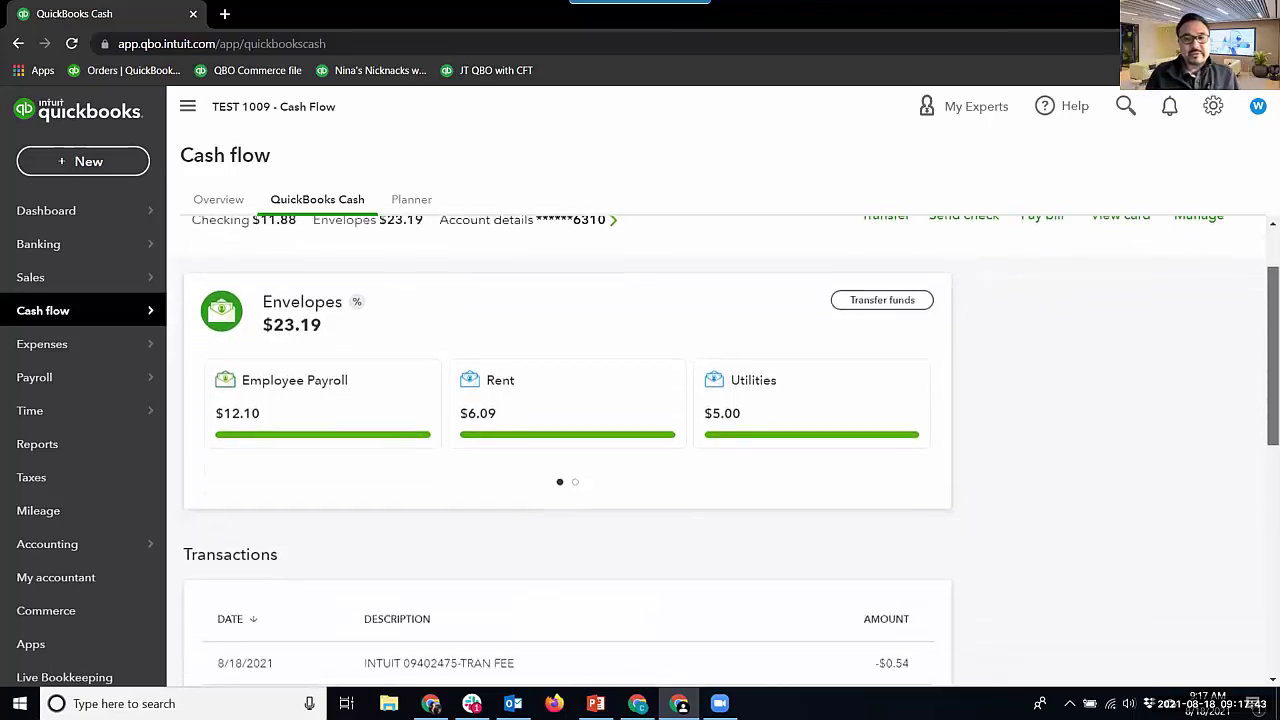
{"action": "scroll", "coordinate": [1253, 617], "scroll_direction": "down", "scroll_amount": 5}
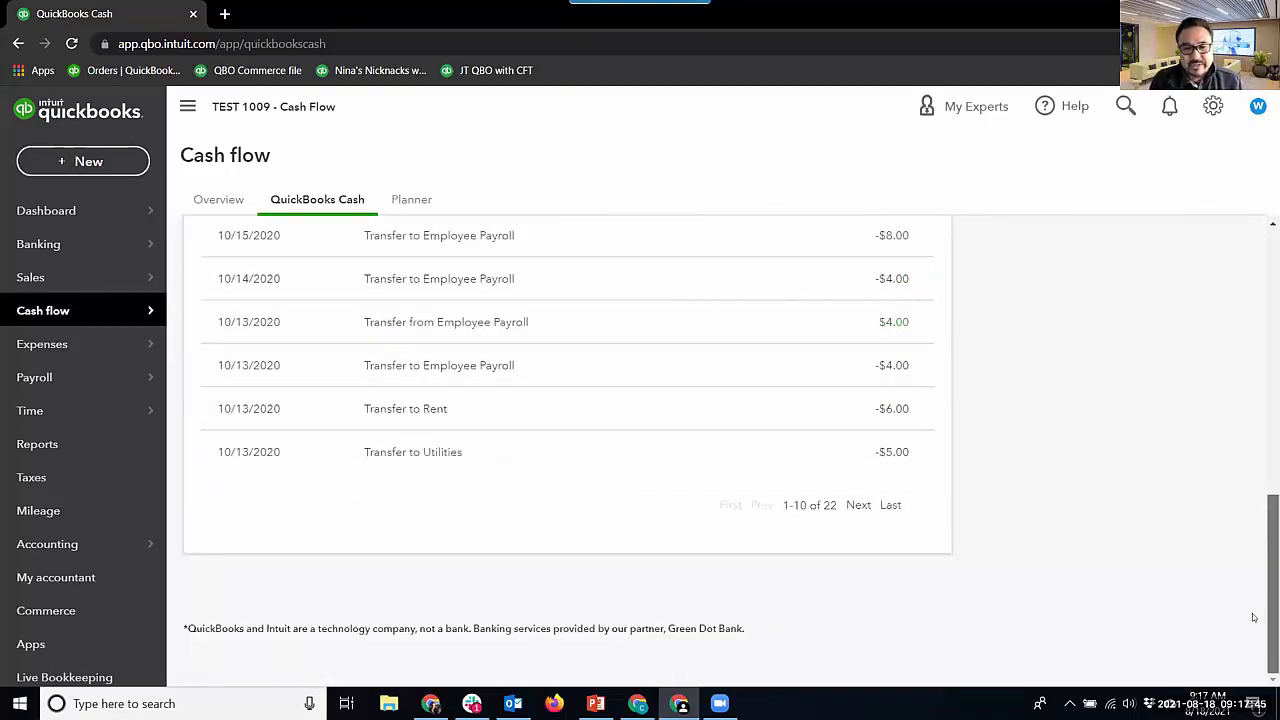
{"action": "scroll", "coordinate": [1253, 617], "scroll_direction": "up", "scroll_amount": 8}
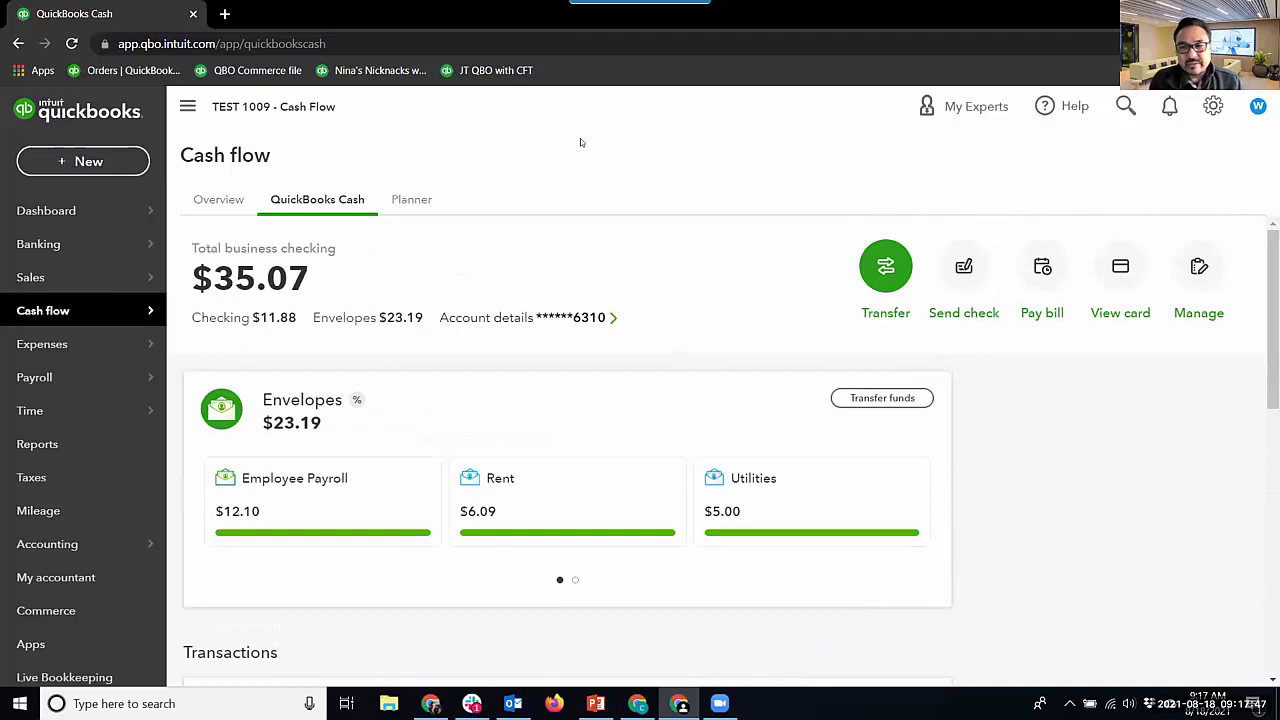
Step: Find and open the Sticky Notes app in Windows
{"action": "left_click", "coordinate": [220, 700]}
{"action": "type", "text": "st"}
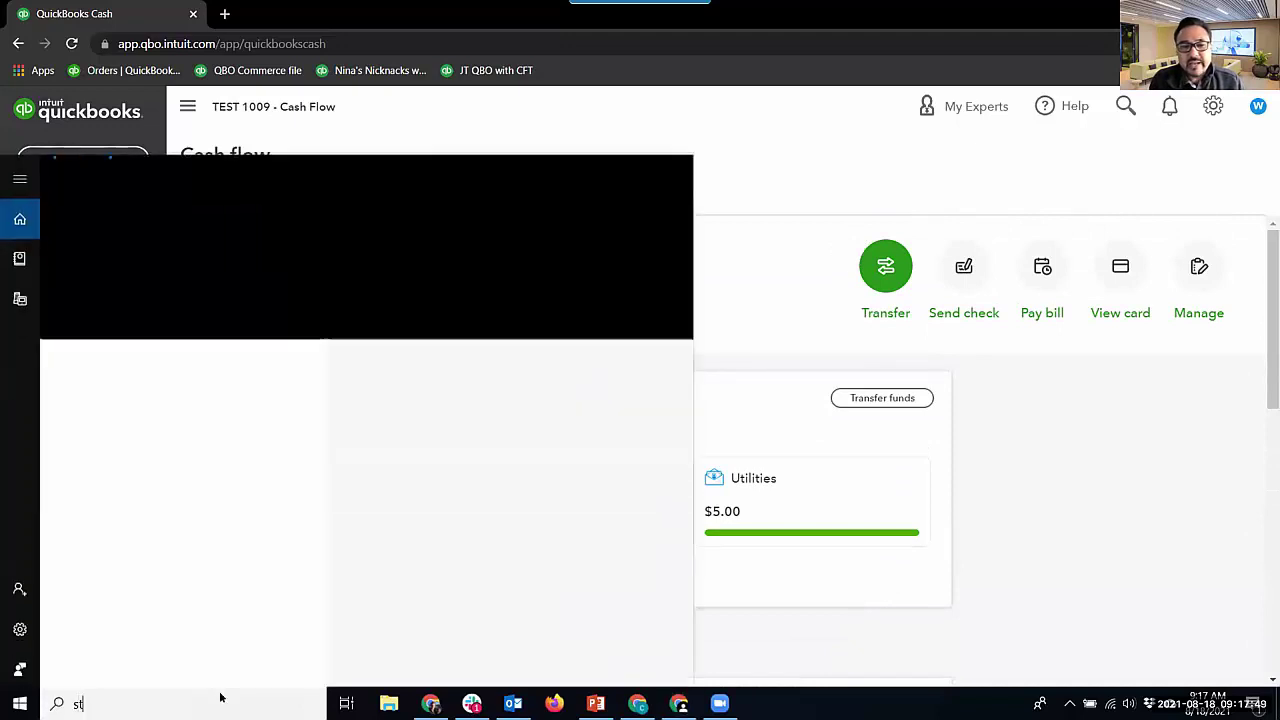
{"action": "type", "text": "i"}
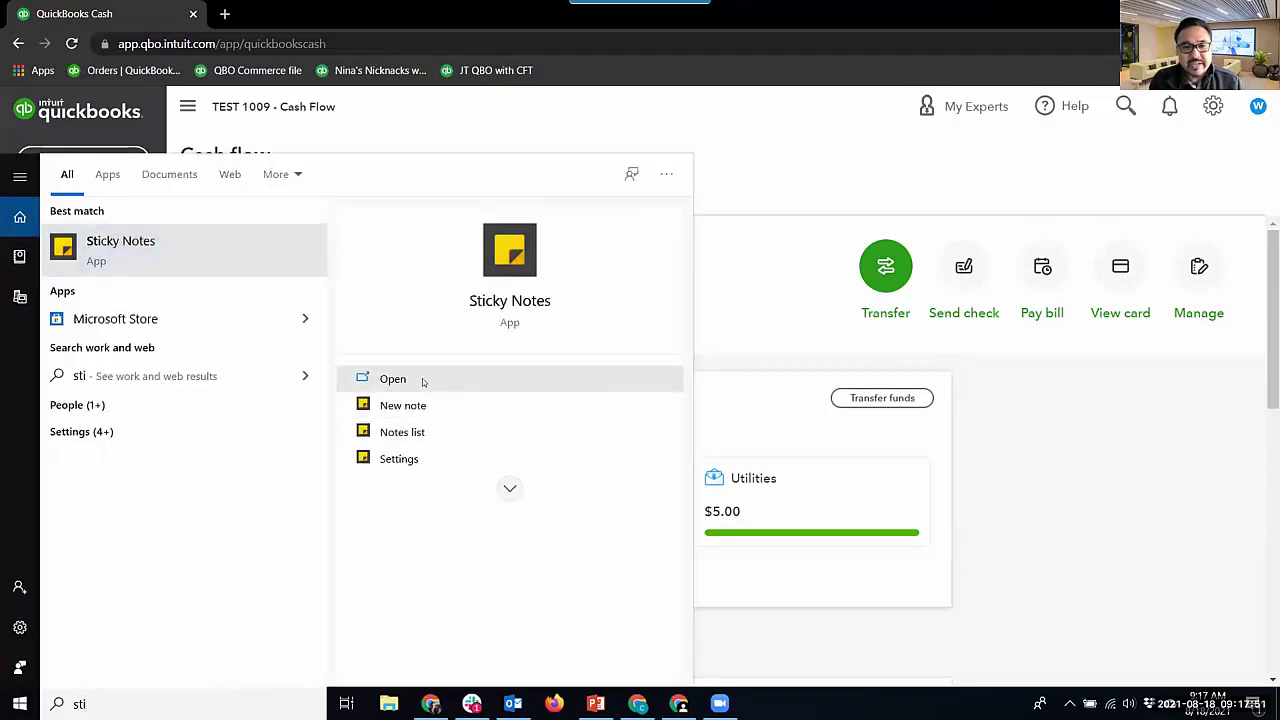
{"action": "left_click", "coordinate": [422, 378]}
Step: Complete the merchant account sentence in the note with "same fees etc...by design." and start a new line
{"action": "type", "text": "sa"}
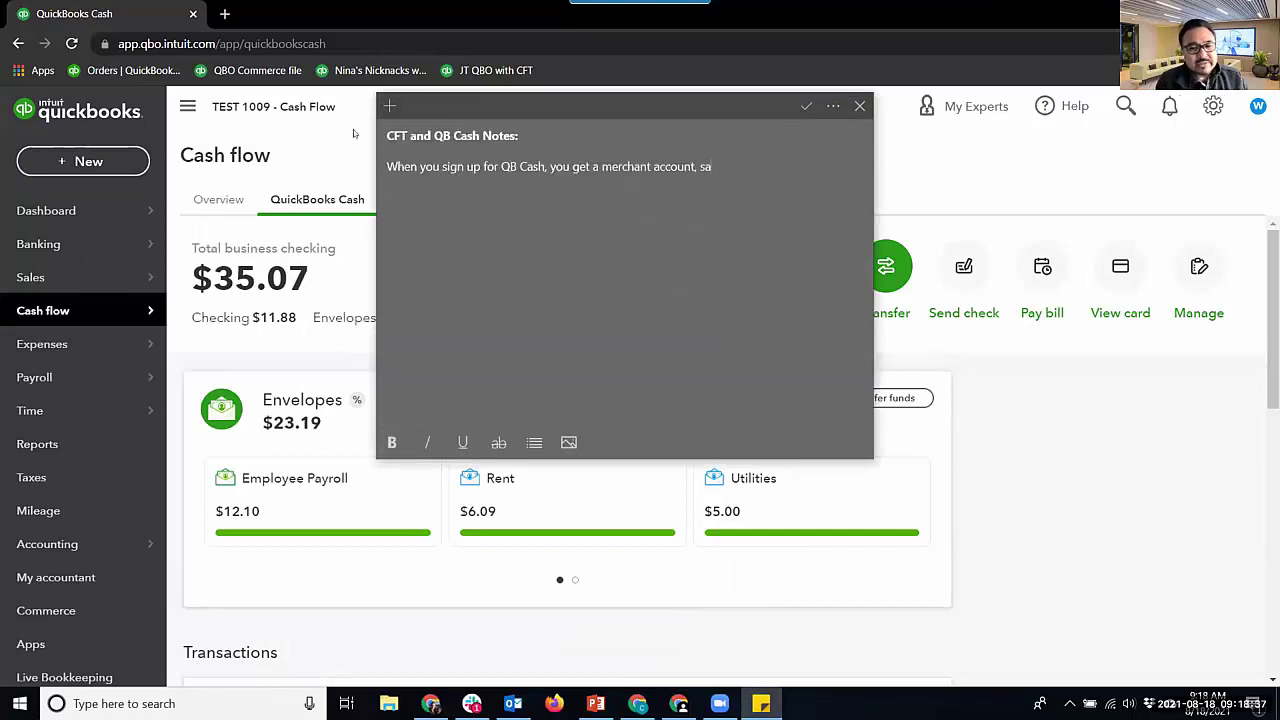
{"action": "type", "text": "me fees et"}
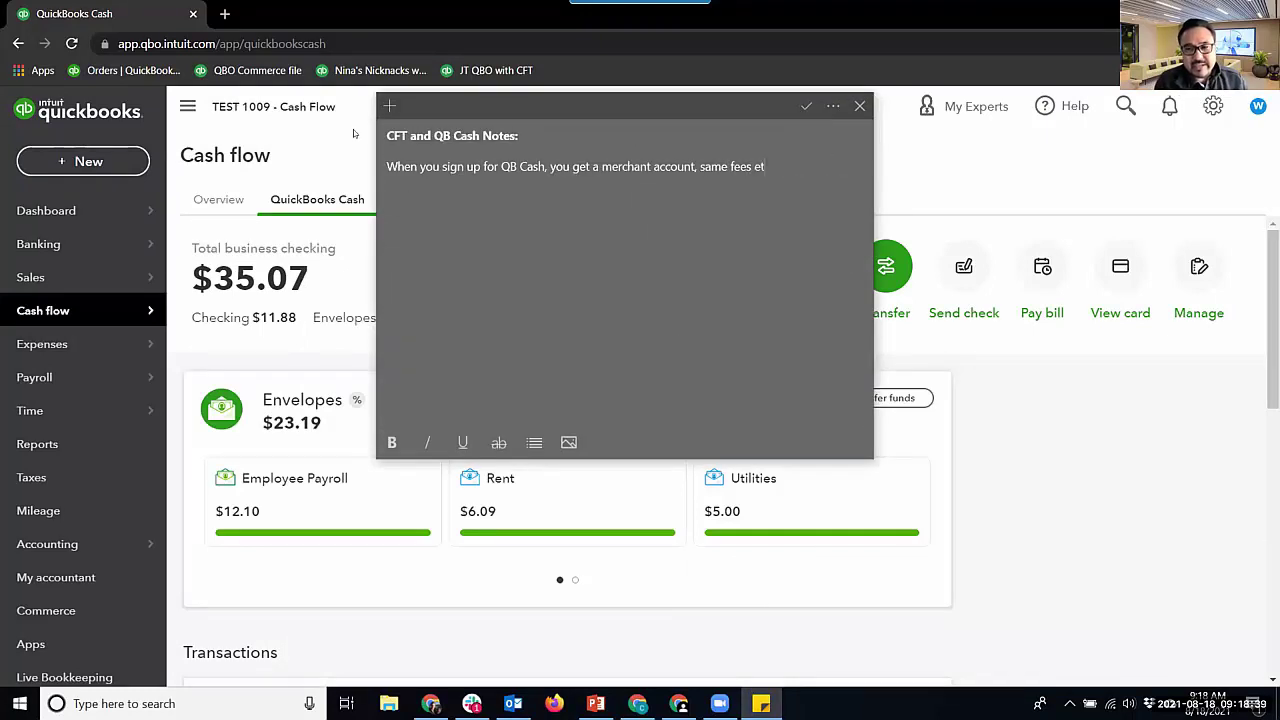
{"action": "type", "text": "c..."}
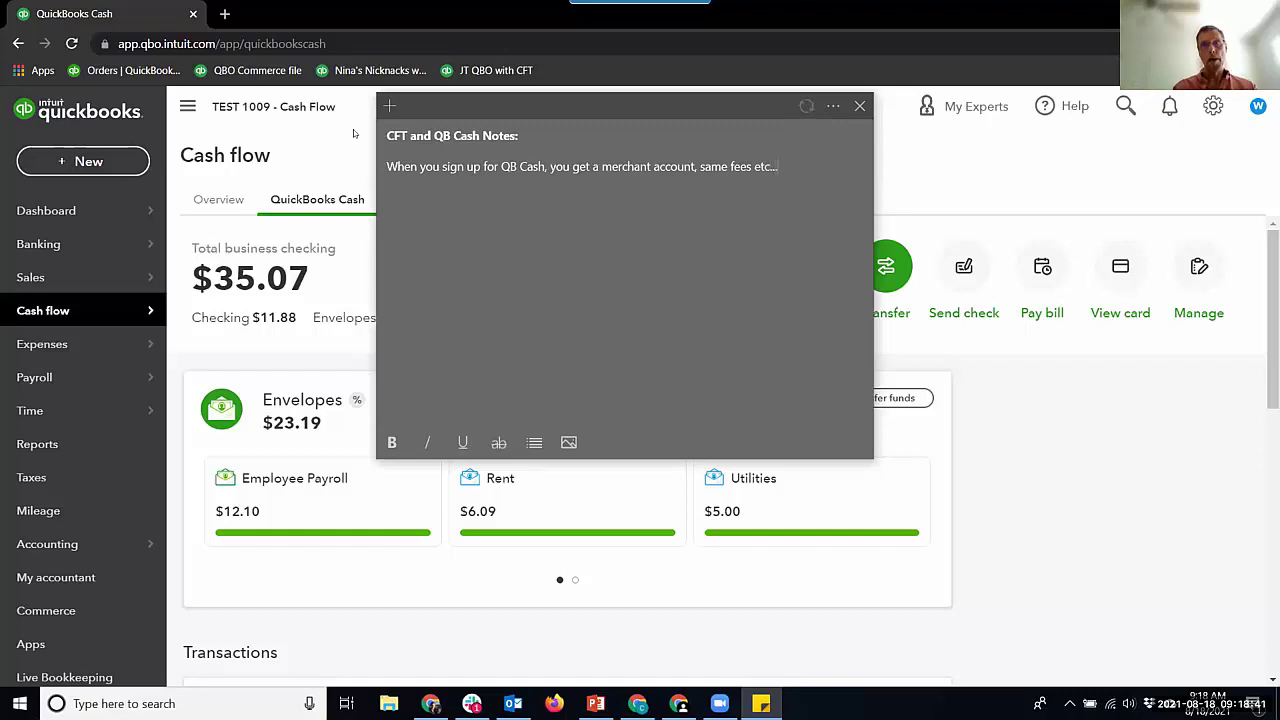
{"action": "type", "text": "by design."}
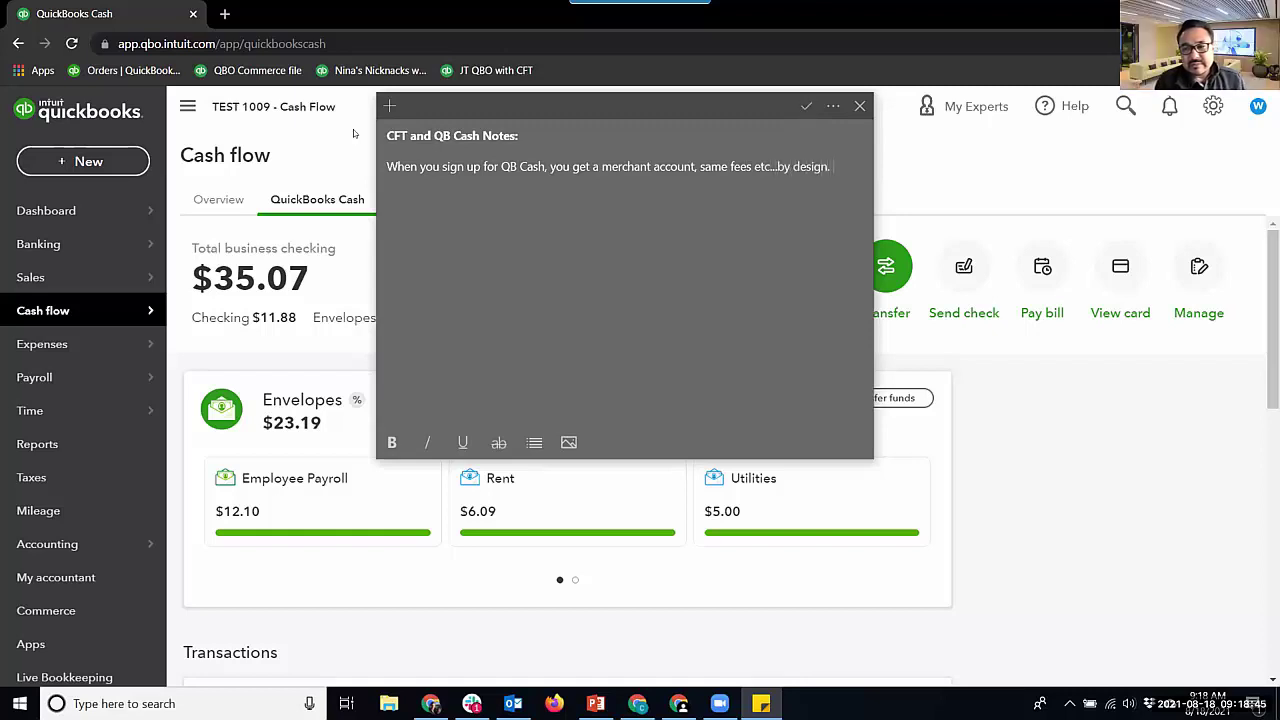
{"action": "key", "text": "Return"}
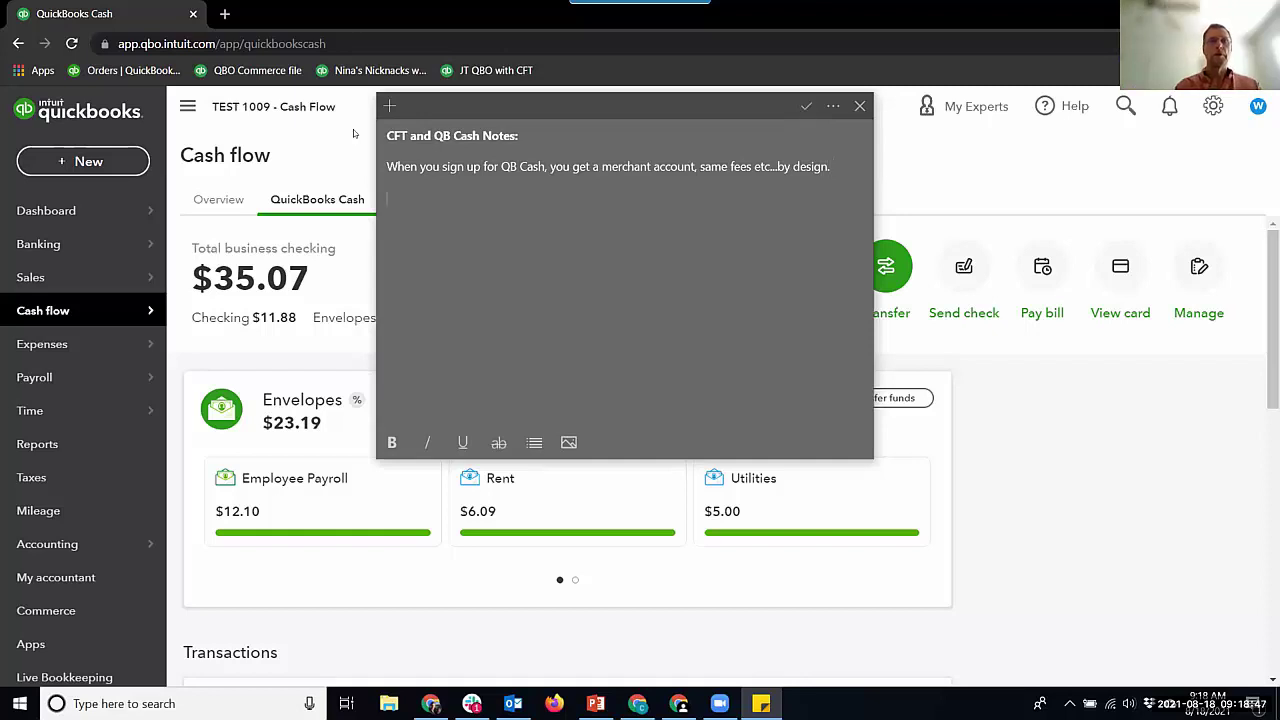
Step: Add the line "Green Dot bank" to the note and put "--" before the first sentence and on a new last line
{"action": "left_click", "coordinate": [839, 166]}
{"action": "type", "text": "Green Dot bank"}
{"action": "key", "text": "Return"}
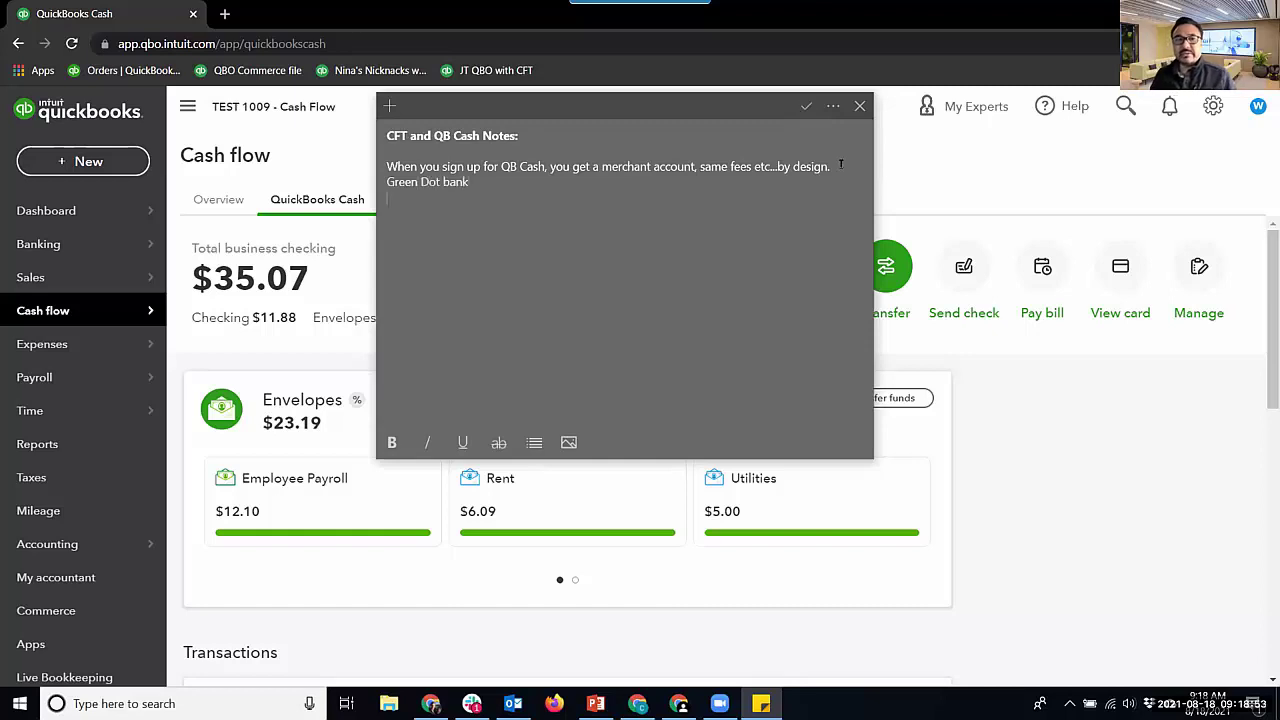
{"action": "left_click", "coordinate": [388, 166]}
{"action": "type", "text": "--"}
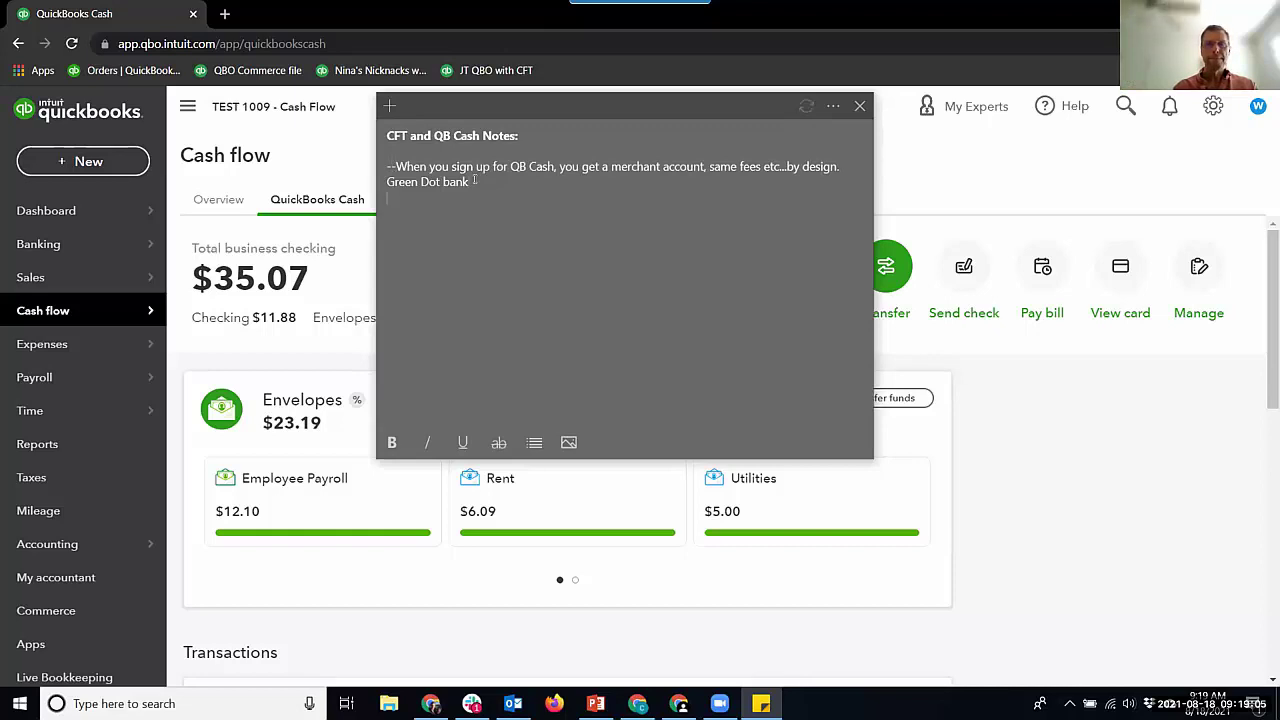
{"action": "type", "text": "--"}
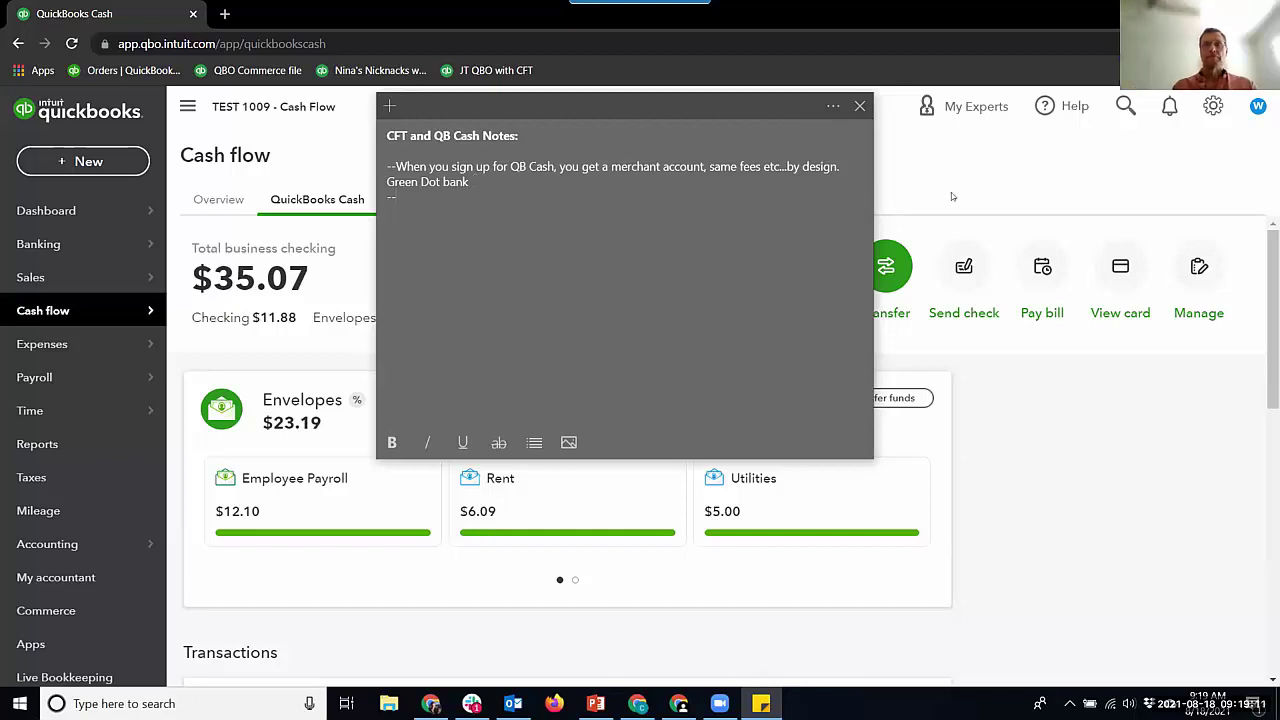
Step: Switch back to QuickBooks and view the card of the QuickBooks Cash account
{"action": "left_click", "coordinate": [929, 173]}
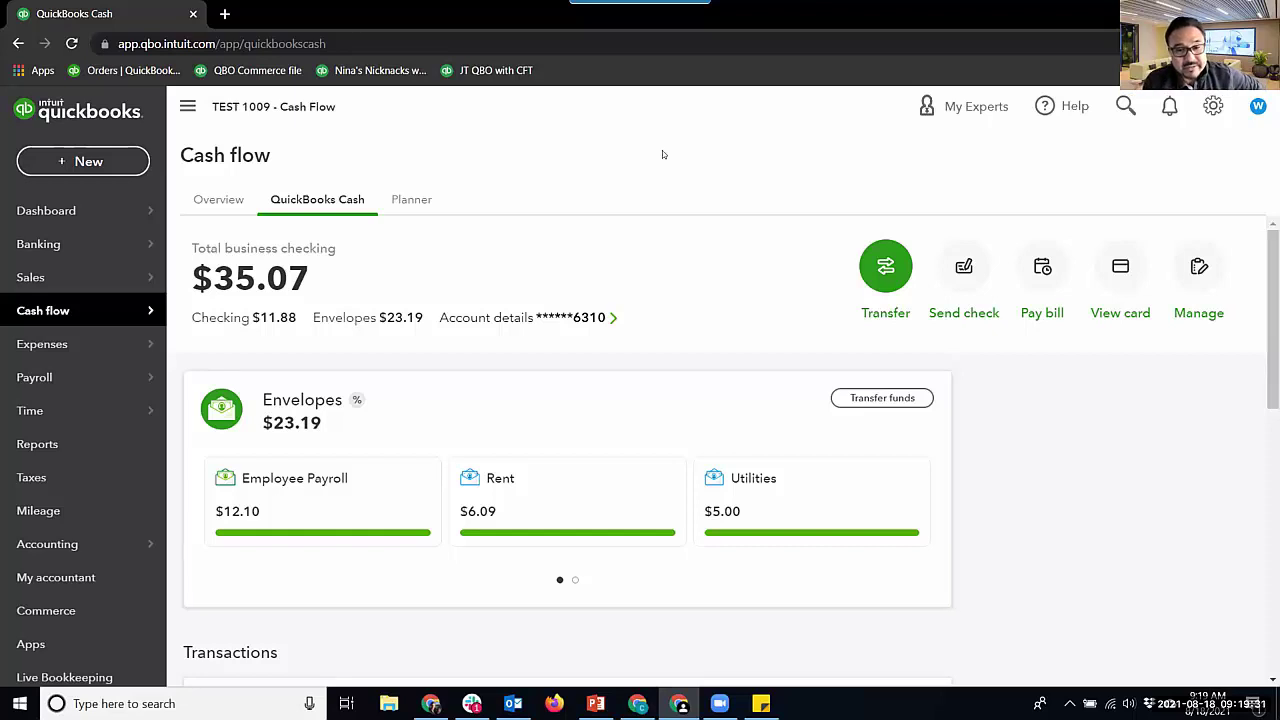
{"action": "left_click", "coordinate": [1119, 267]}
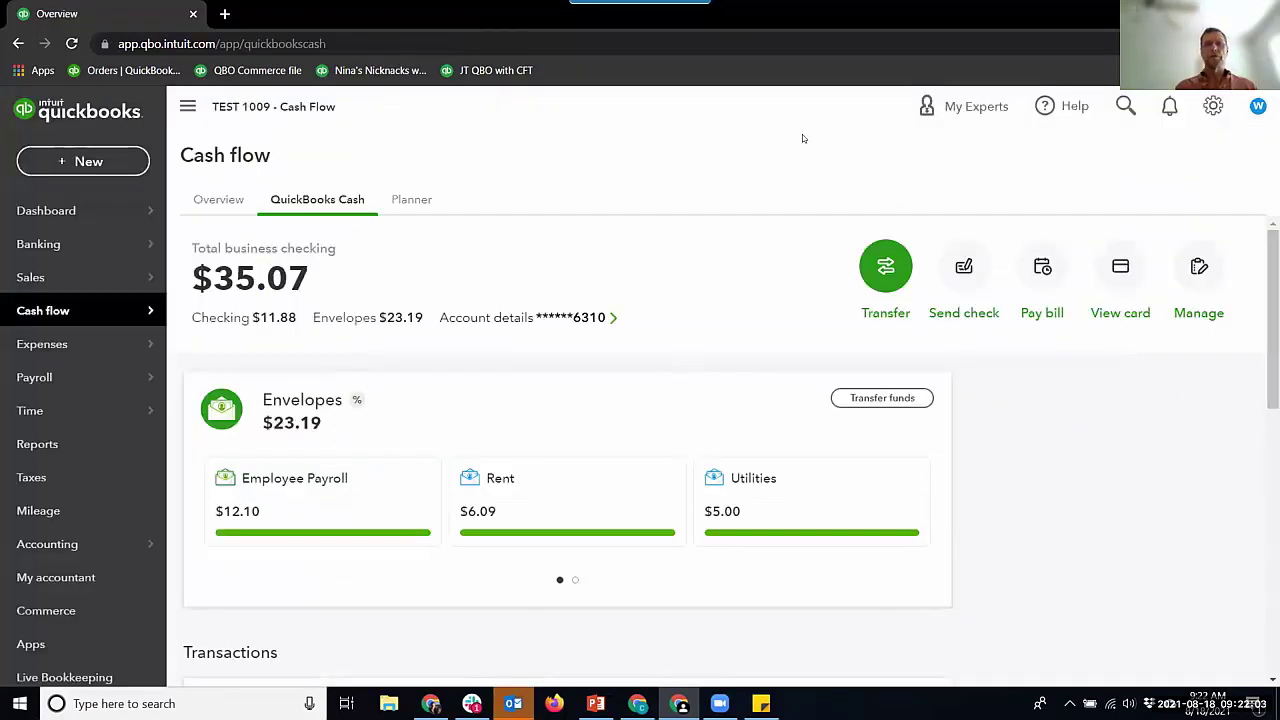
Step: Examine the cash flow overview, from the account balances to Money in and Money out, and the options for getting or sending money
{"action": "left_click", "coordinate": [218, 199]}
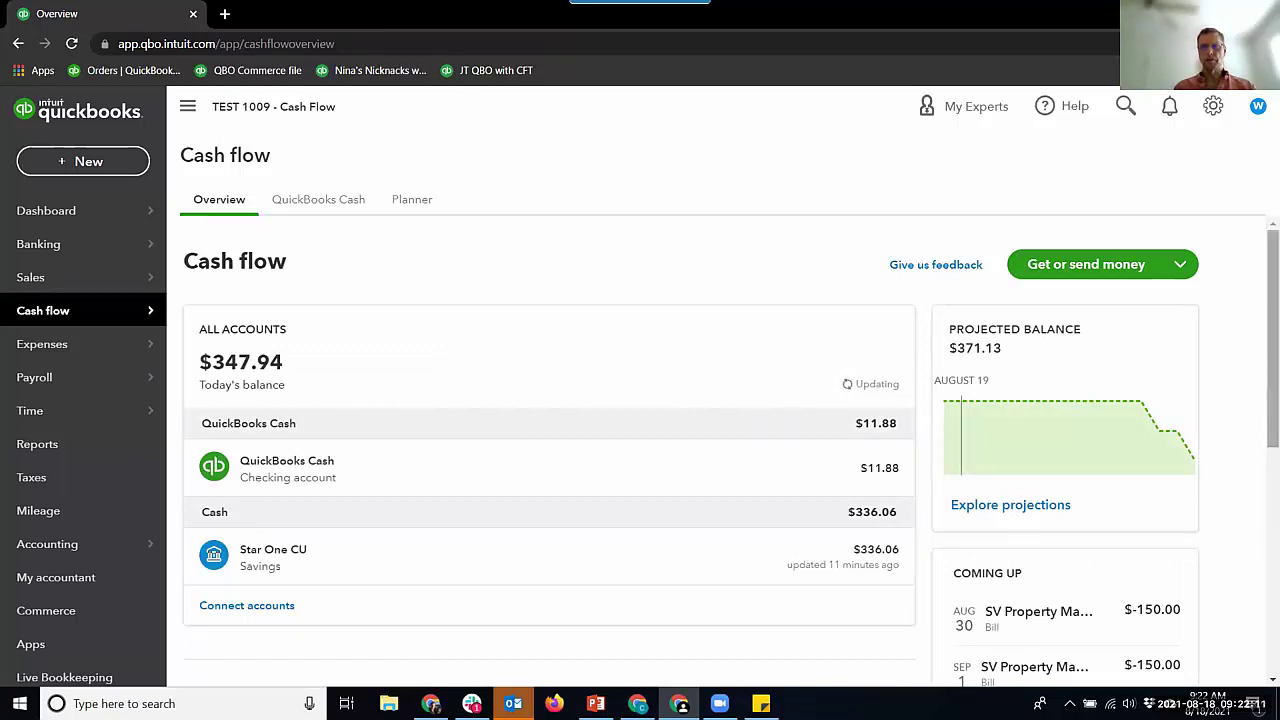
{"action": "scroll", "coordinate": [731, 451], "scroll_direction": "down", "scroll_amount": 1}
{"action": "scroll", "coordinate": [731, 451], "scroll_direction": "down", "scroll_amount": 1}
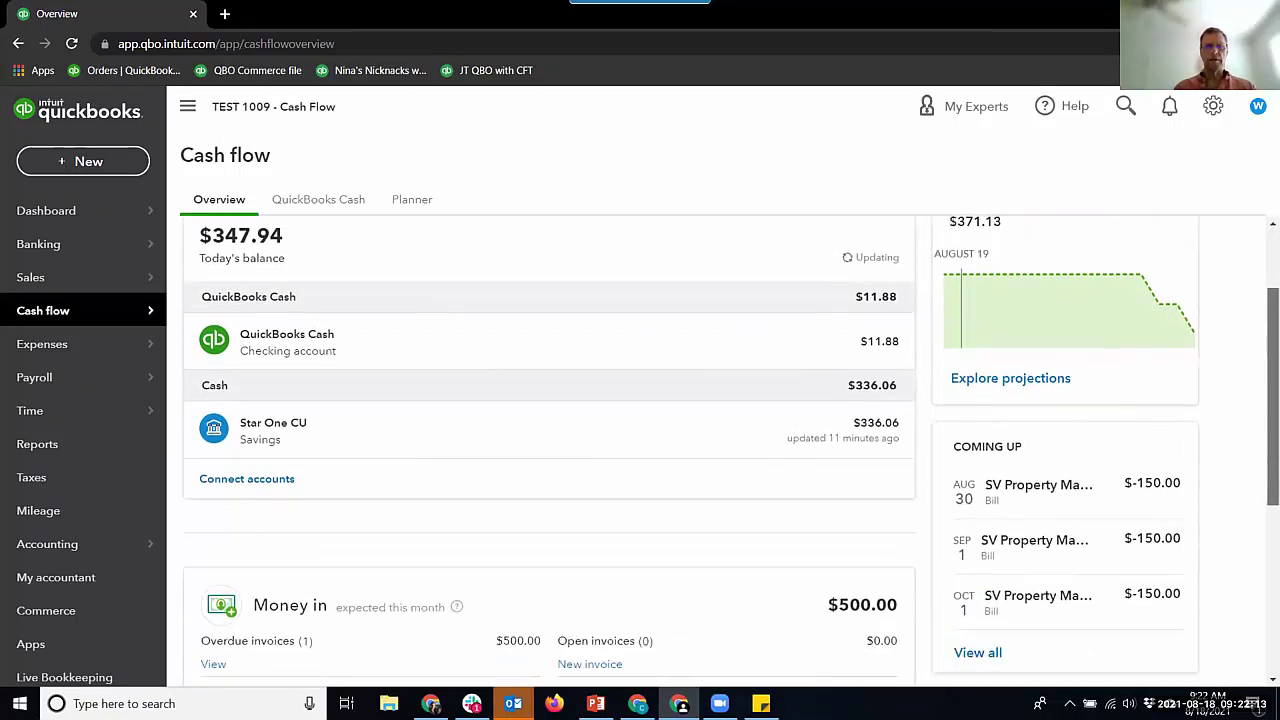
{"action": "scroll", "coordinate": [731, 451], "scroll_direction": "down", "scroll_amount": 2}
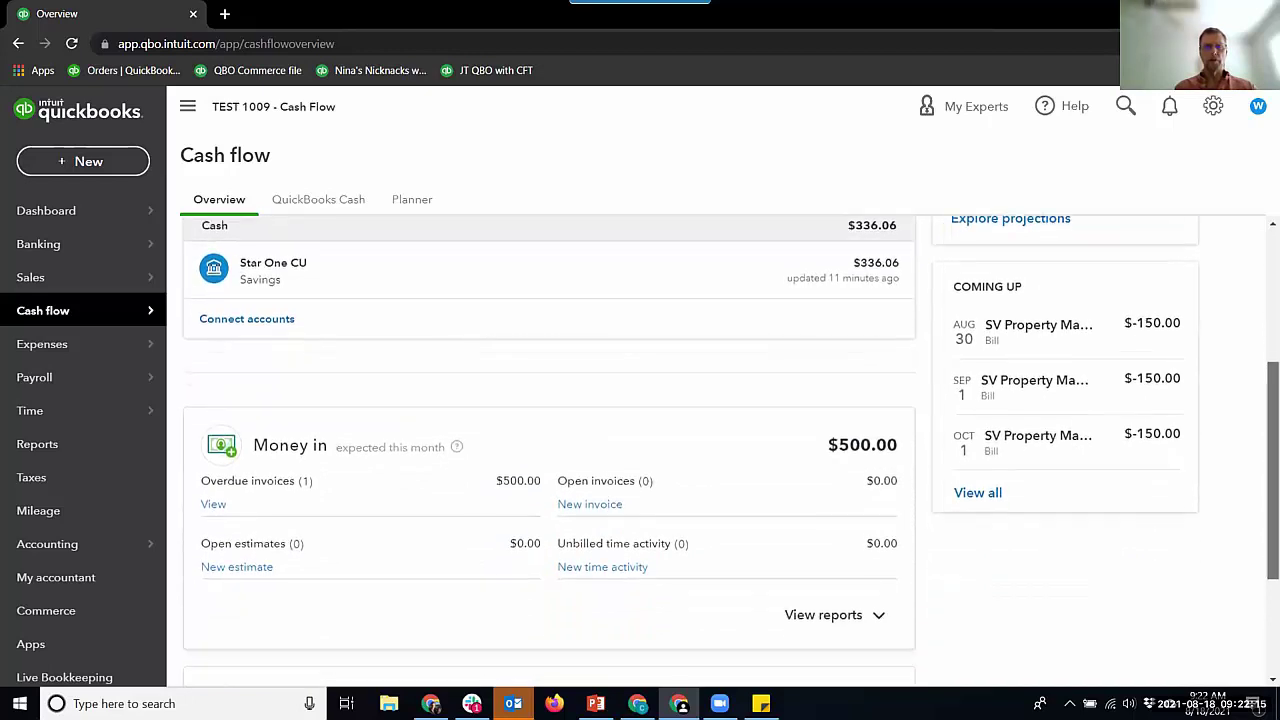
{"action": "scroll", "coordinate": [731, 451], "scroll_direction": "down", "scroll_amount": 2}
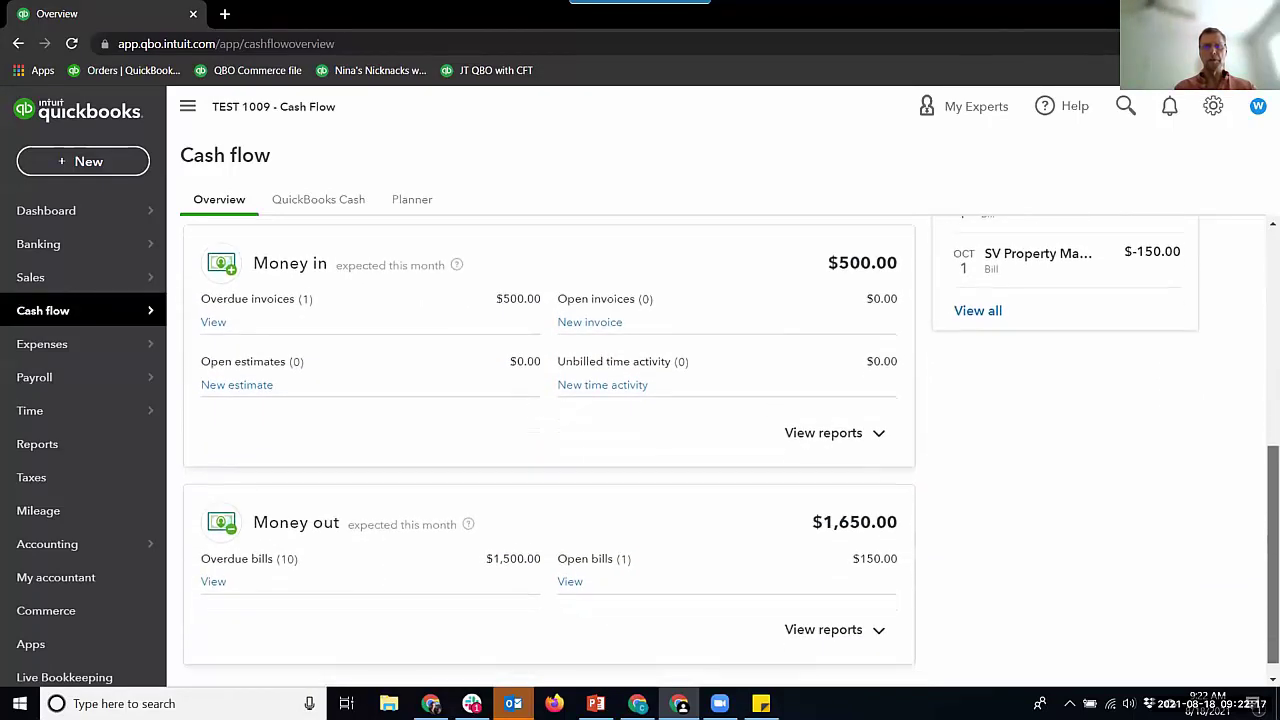
{"action": "scroll", "coordinate": [731, 451], "scroll_direction": "up", "scroll_amount": 3}
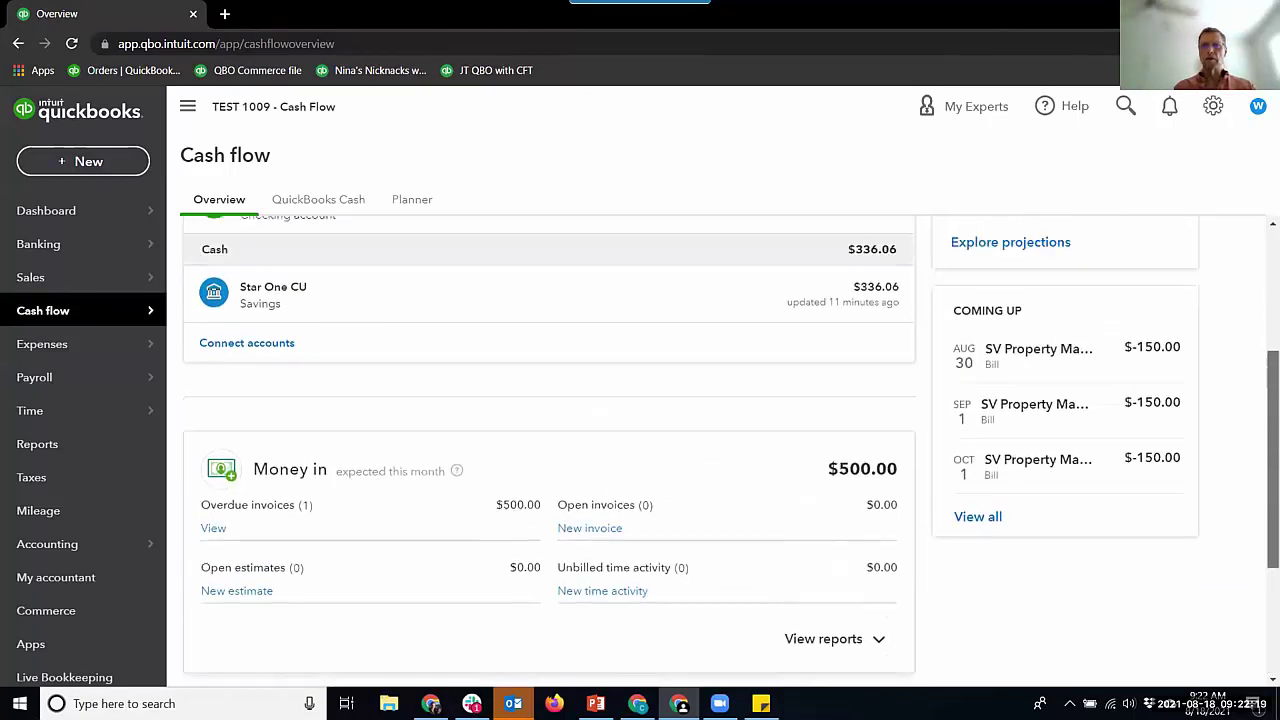
{"action": "scroll", "coordinate": [1099, 325], "scroll_direction": "up", "scroll_amount": 2}
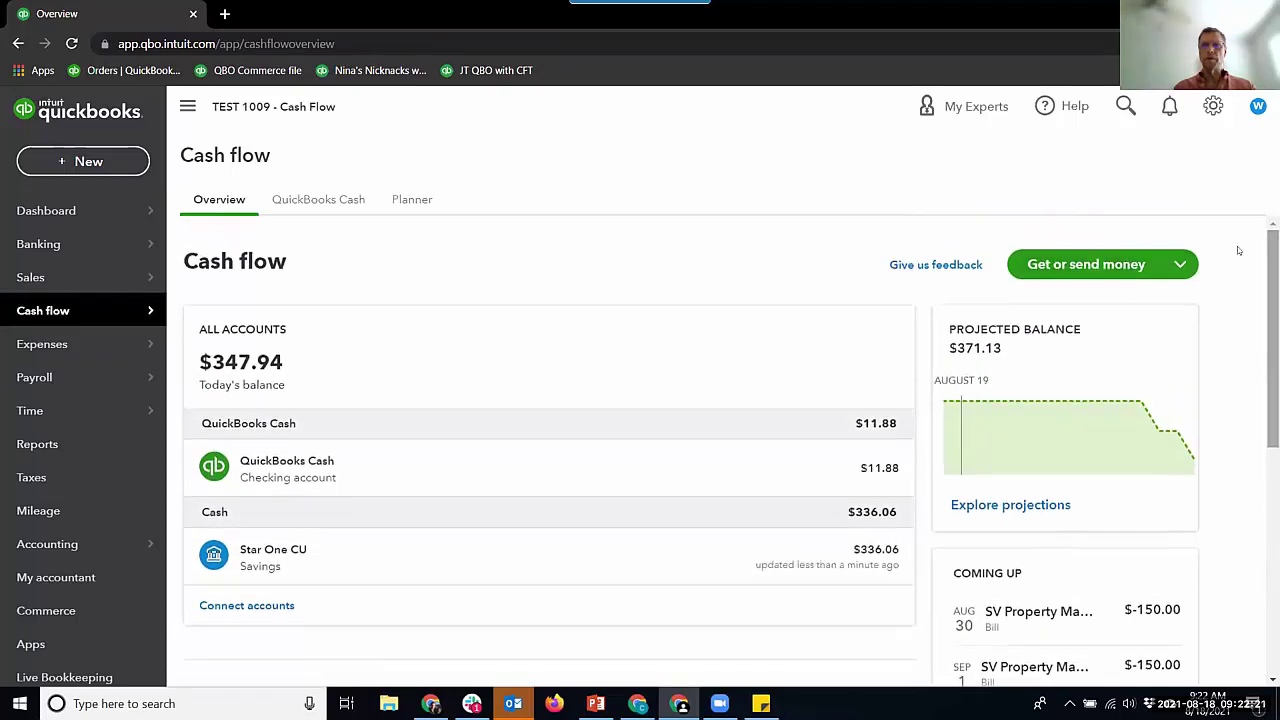
{"action": "left_click", "coordinate": [1176, 268]}
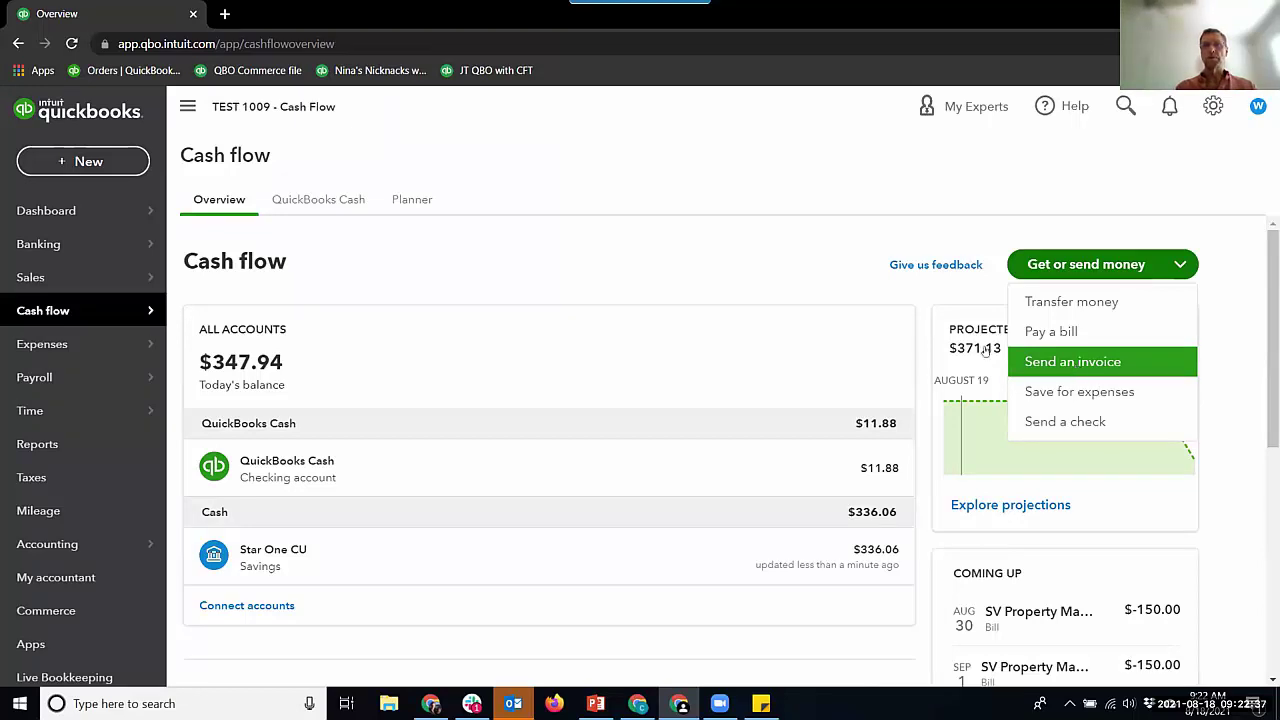
Step: Revisit the QuickBooks Cash page and examine the cash balance chart in the cash flow Planner
{"action": "left_click", "coordinate": [345, 201]}
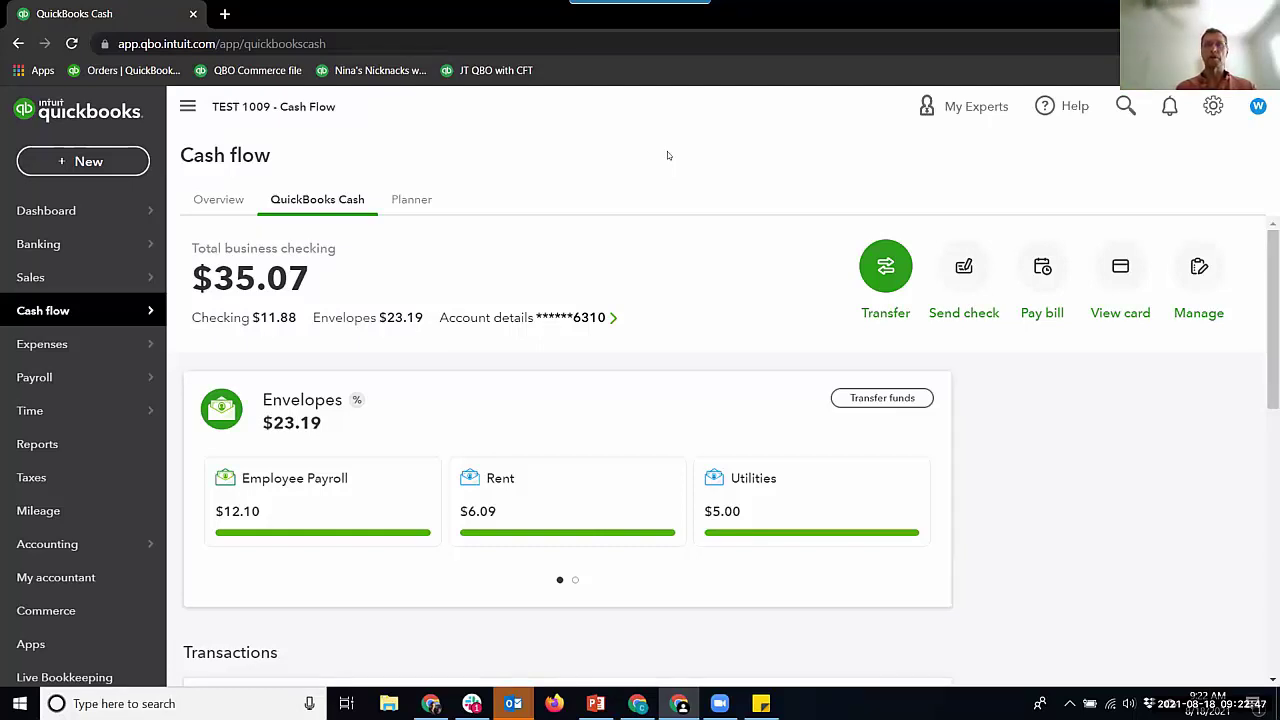
{"action": "left_click", "coordinate": [445, 193]}
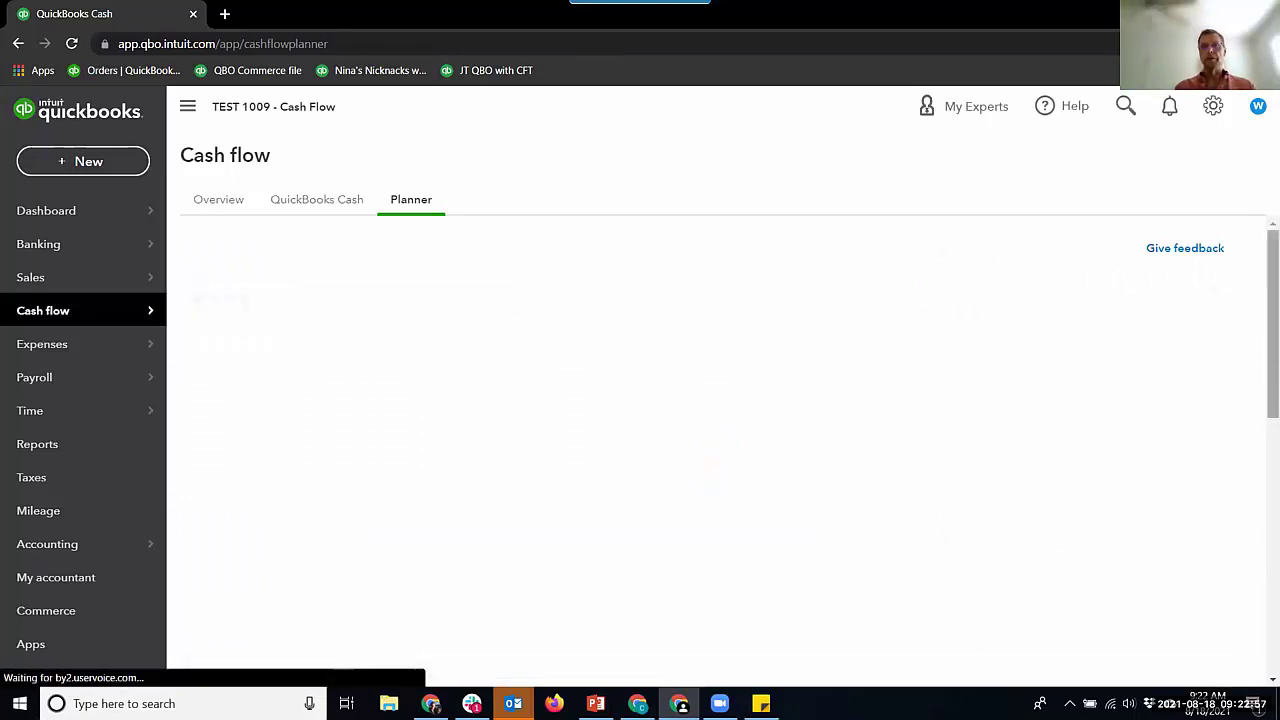
{"action": "scroll", "coordinate": [735, 450], "scroll_direction": "down", "scroll_amount": 1}
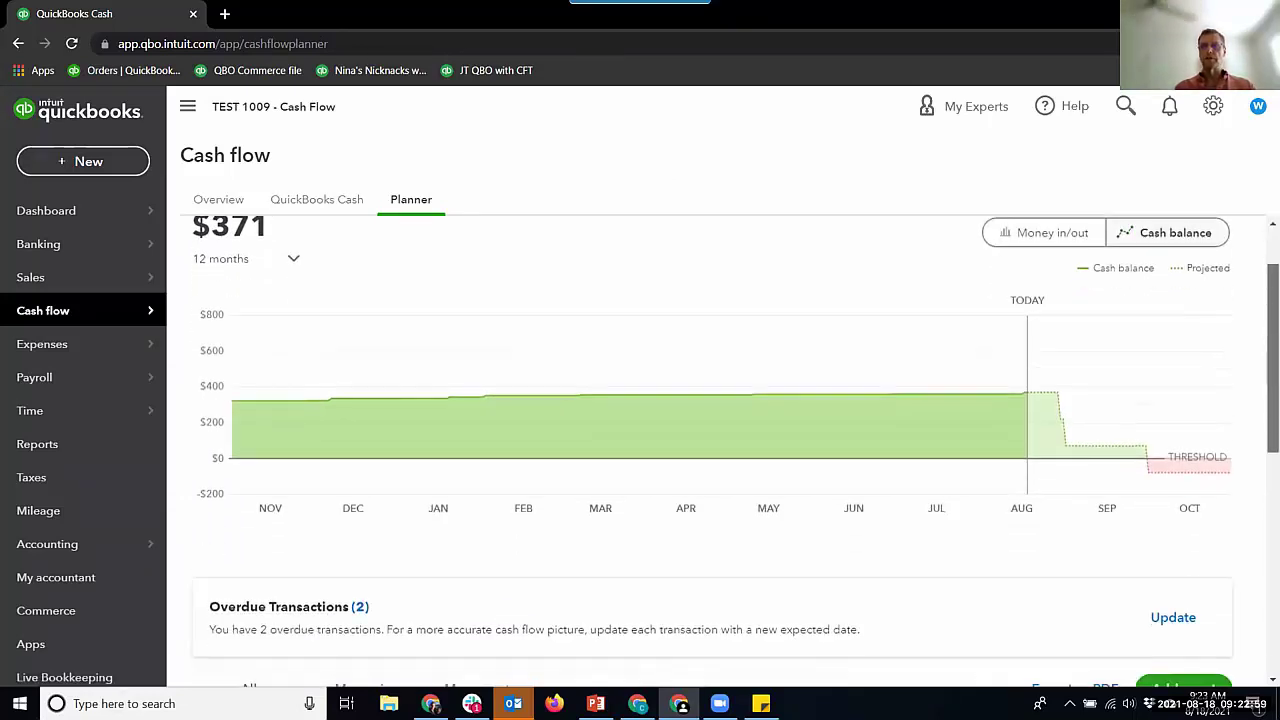
{"action": "scroll", "coordinate": [735, 450], "scroll_direction": "down", "scroll_amount": 1}
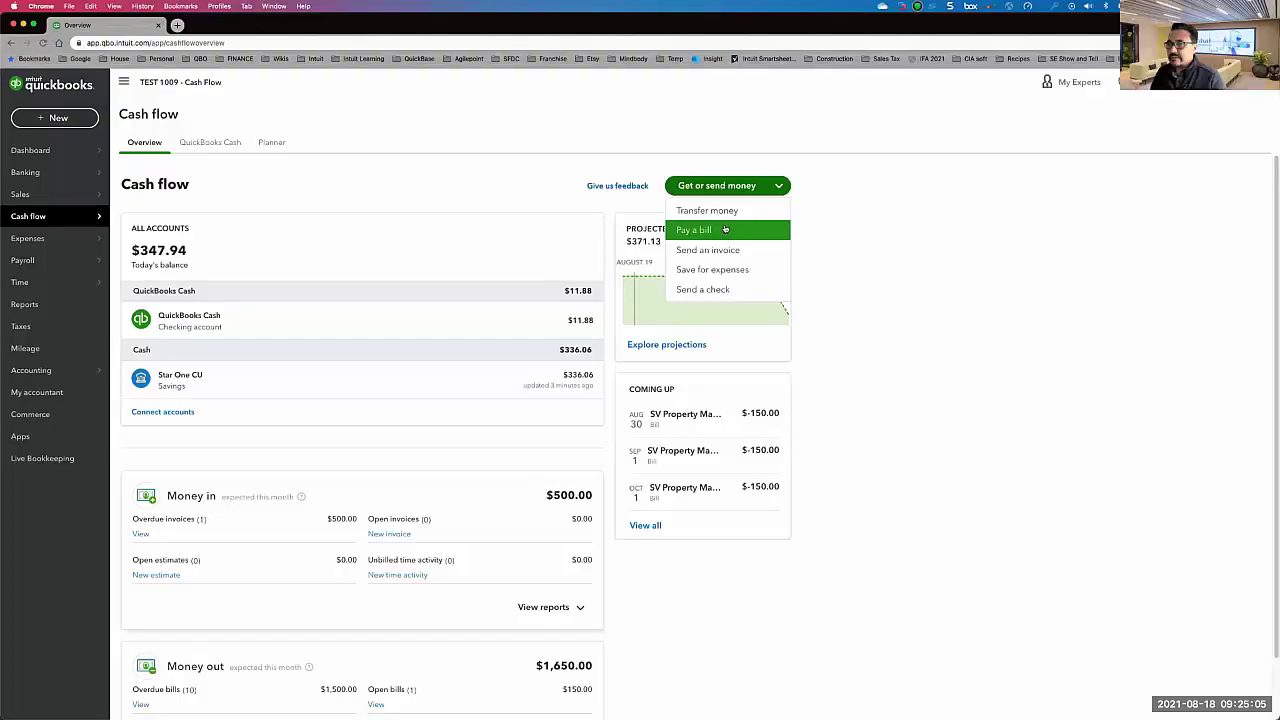
Step: Start paying bills from the cash flow overview and select the first three SV Property Management bills
{"action": "left_click", "coordinate": [725, 229]}
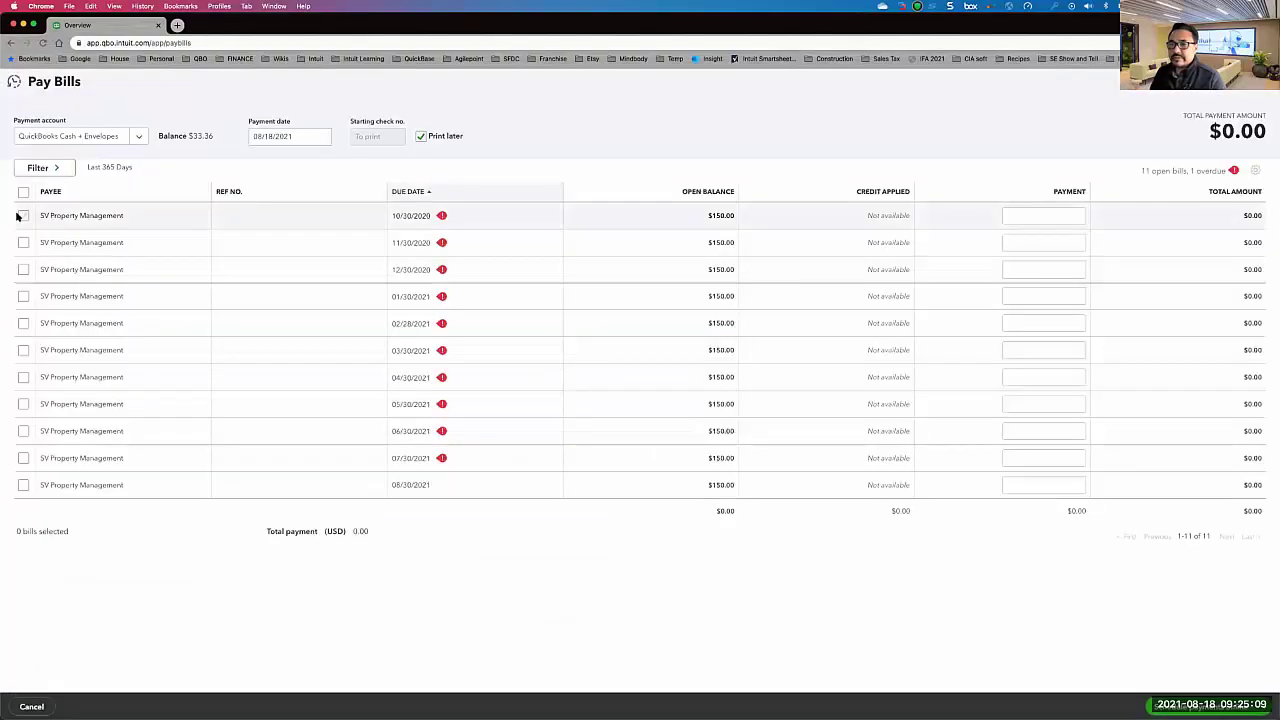
{"action": "left_click", "coordinate": [20, 216]}
{"action": "left_click", "coordinate": [23, 268]}
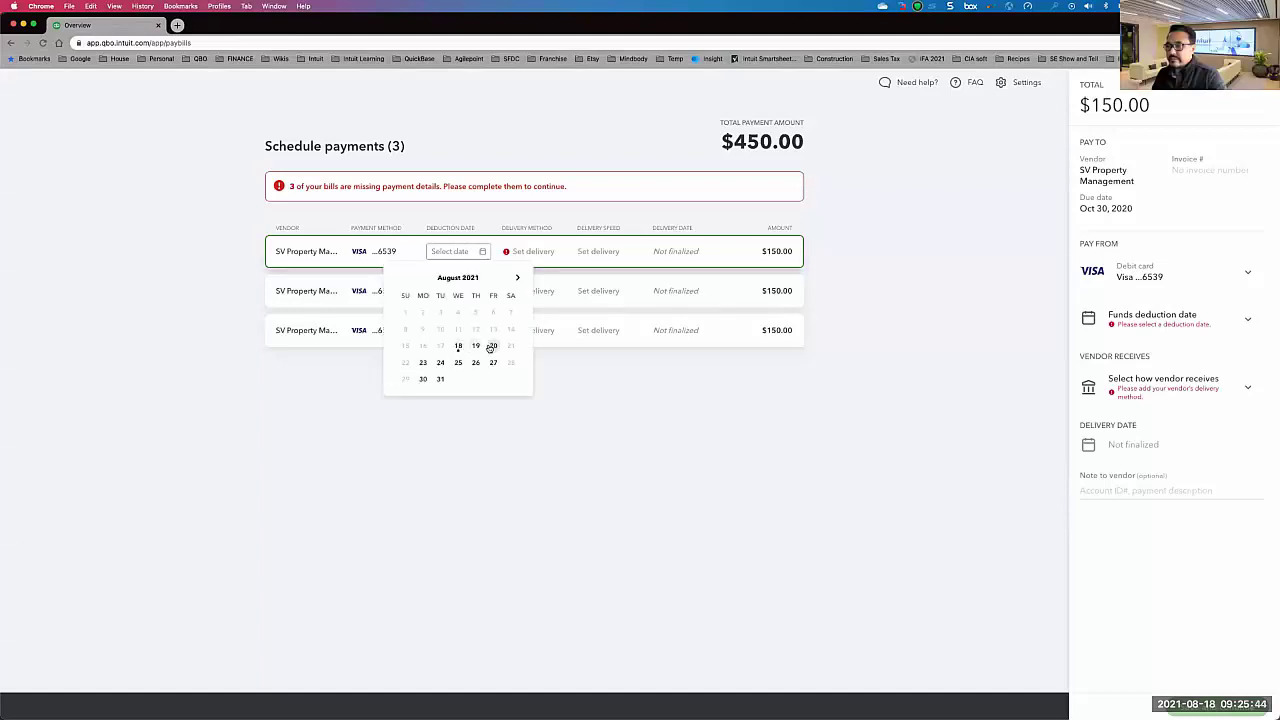
Step: Set the funds deduction date of the first SV Property Management bill to Aug 19, 2021
{"action": "left_click", "coordinate": [491, 347]}
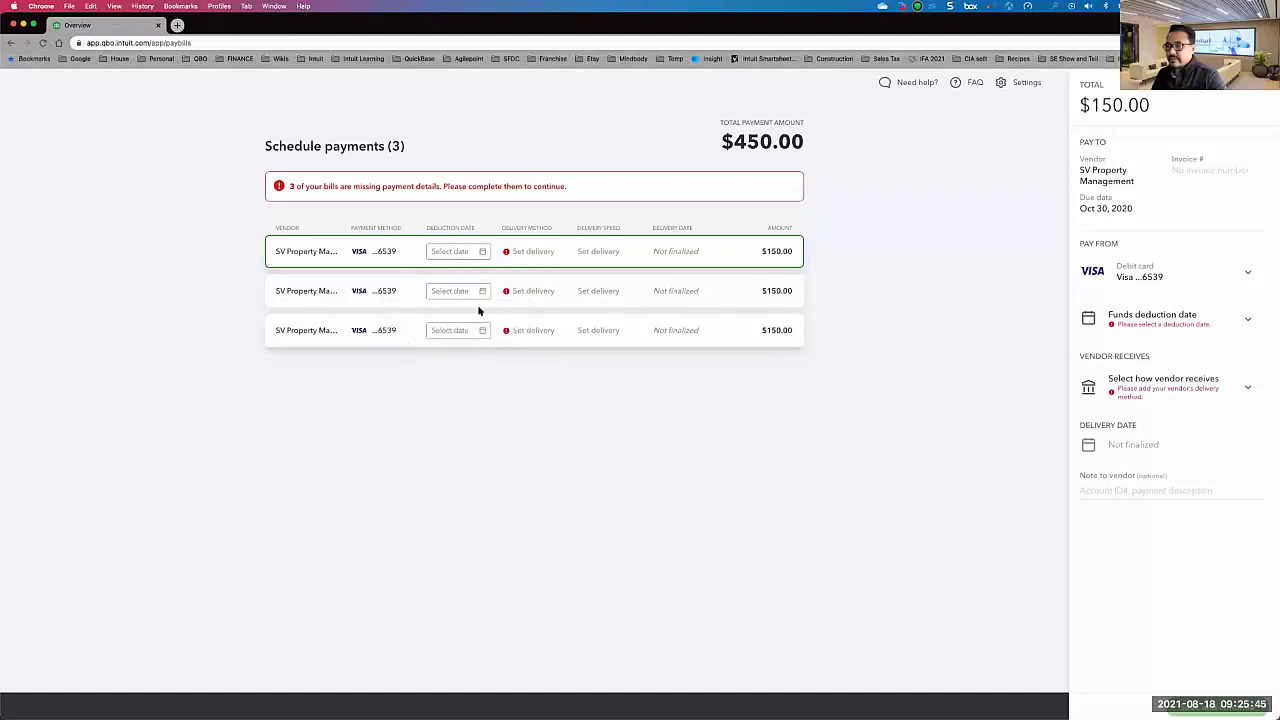
{"action": "left_click", "coordinate": [479, 252]}
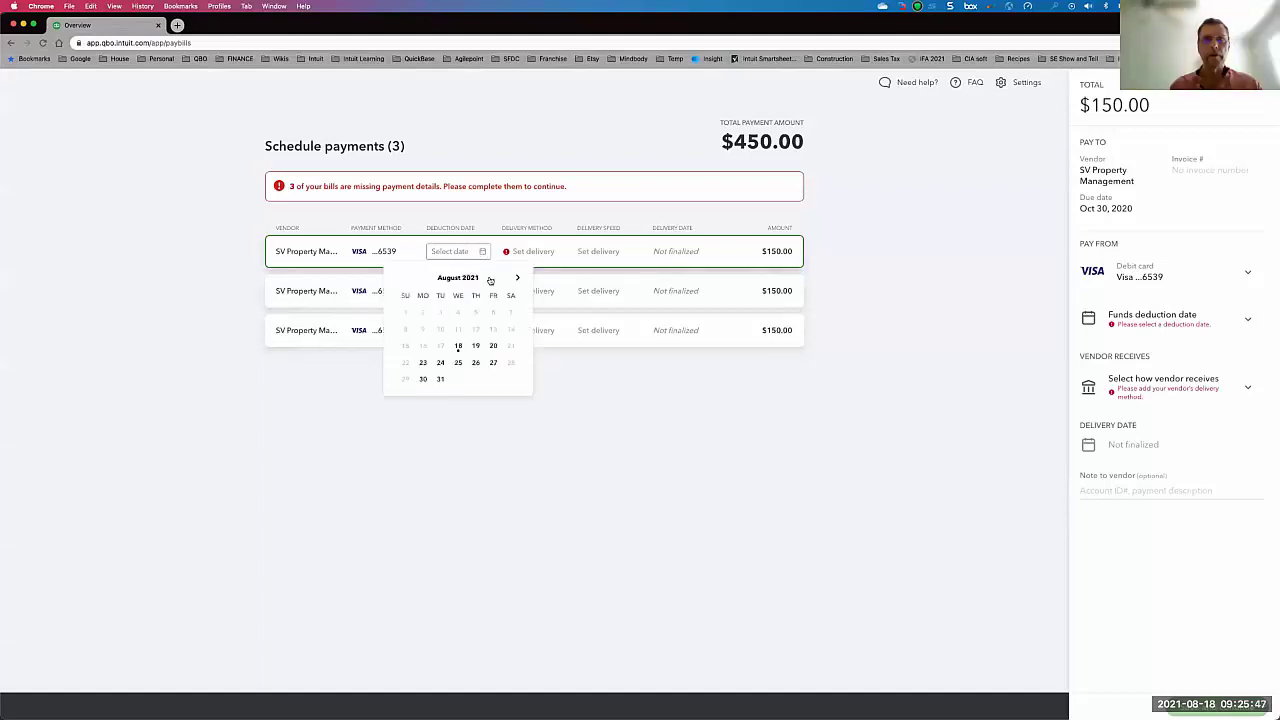
{"action": "left_click", "coordinate": [493, 347]}
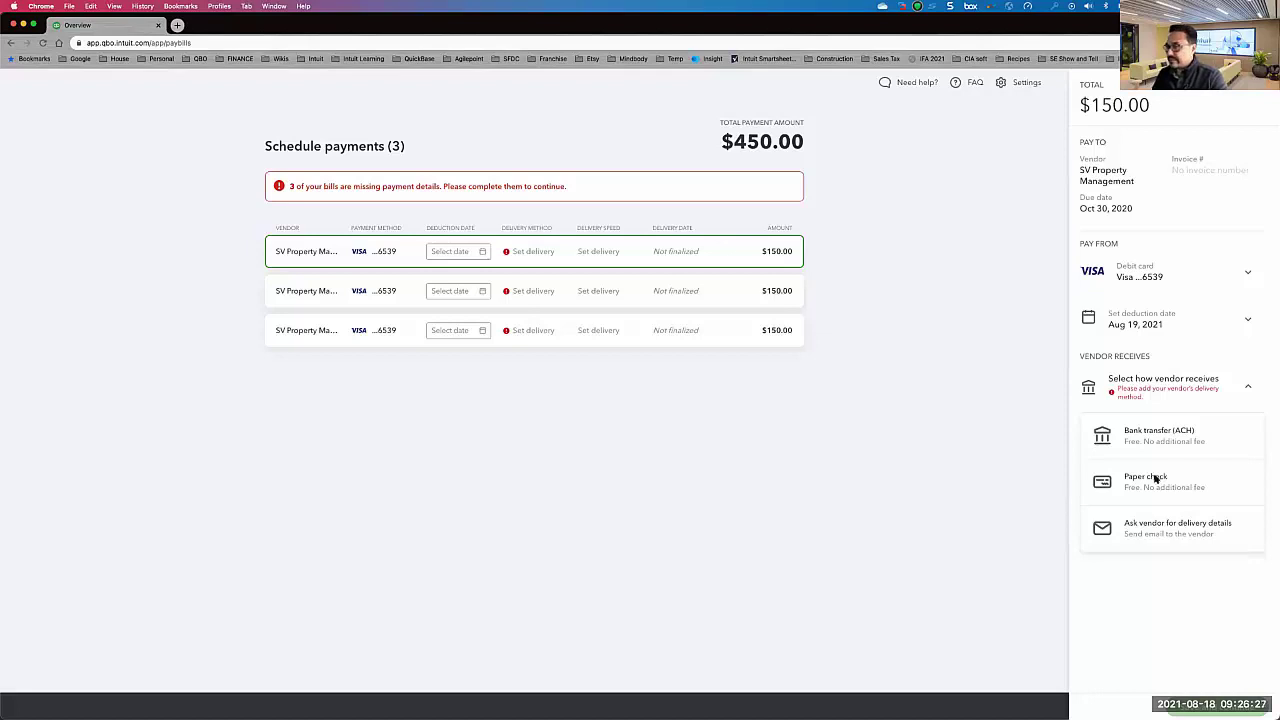
Step: Have the first bill delivered as a paper check made out to SV Property Management and enter the vendor's mailing address
{"action": "left_click", "coordinate": [1157, 480]}
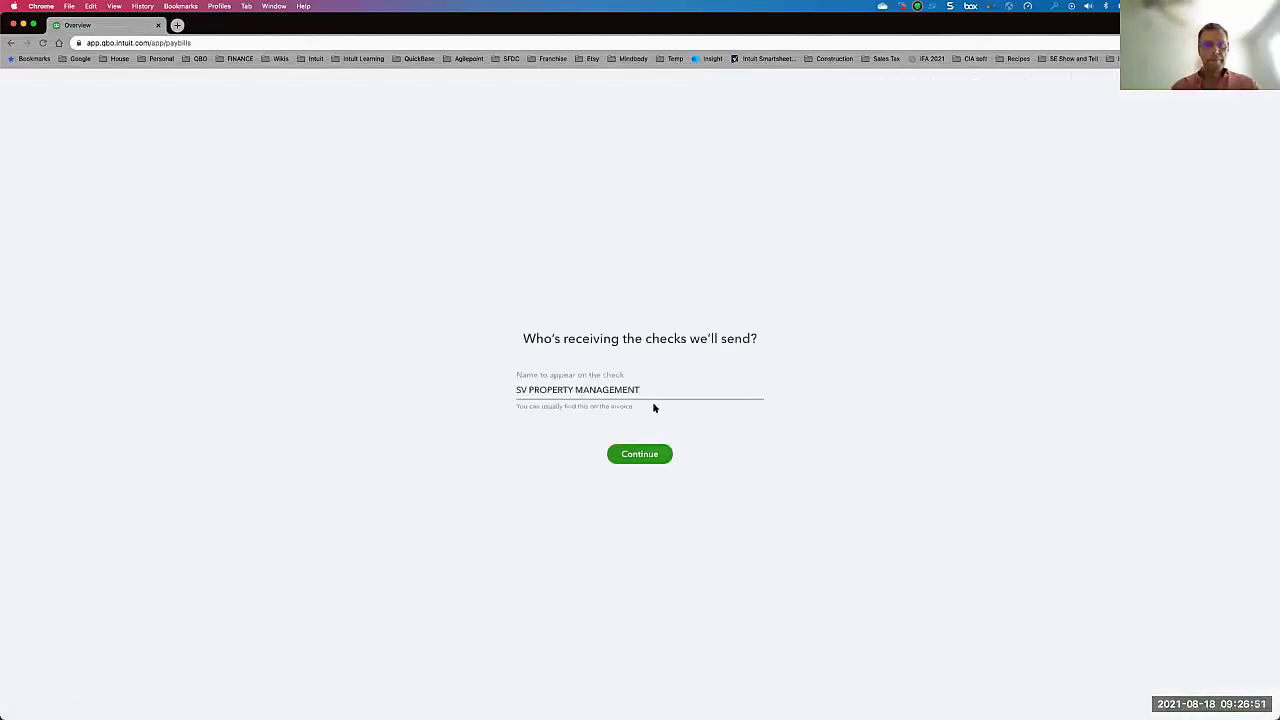
{"action": "left_click", "coordinate": [640, 454]}
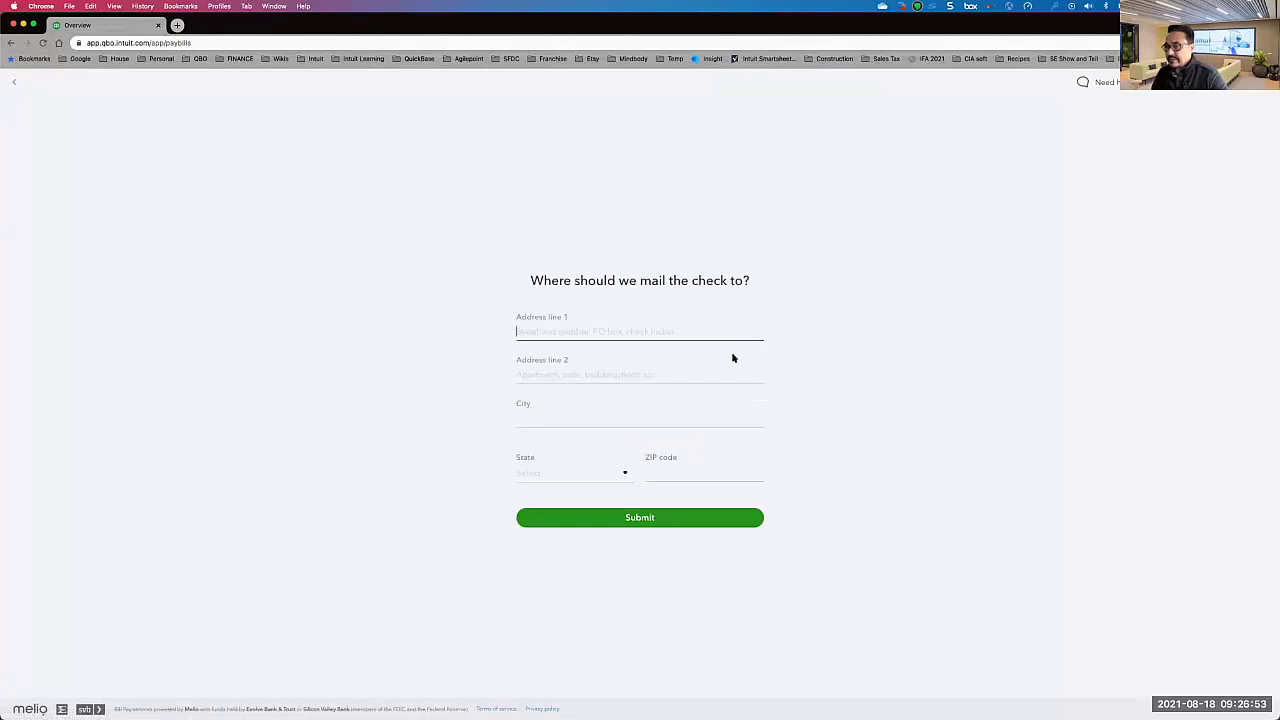
{"action": "type", "text": "2500"}
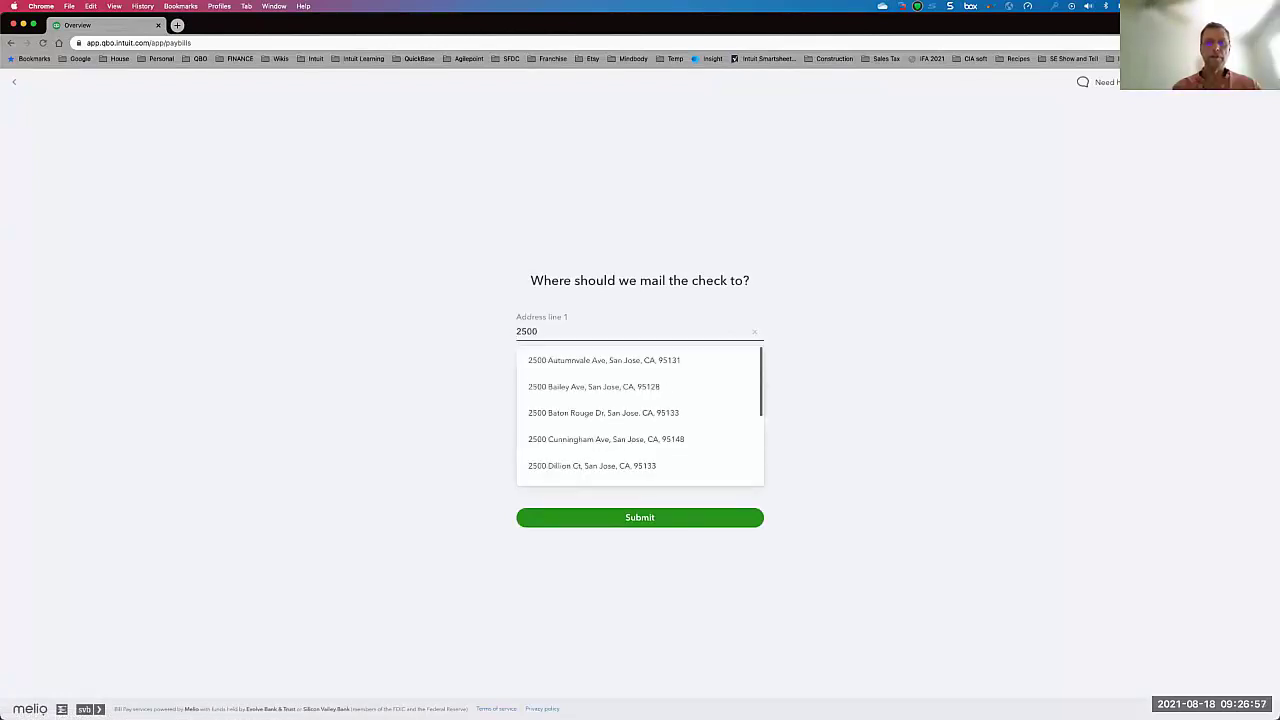
{"action": "type", "text": " C"}
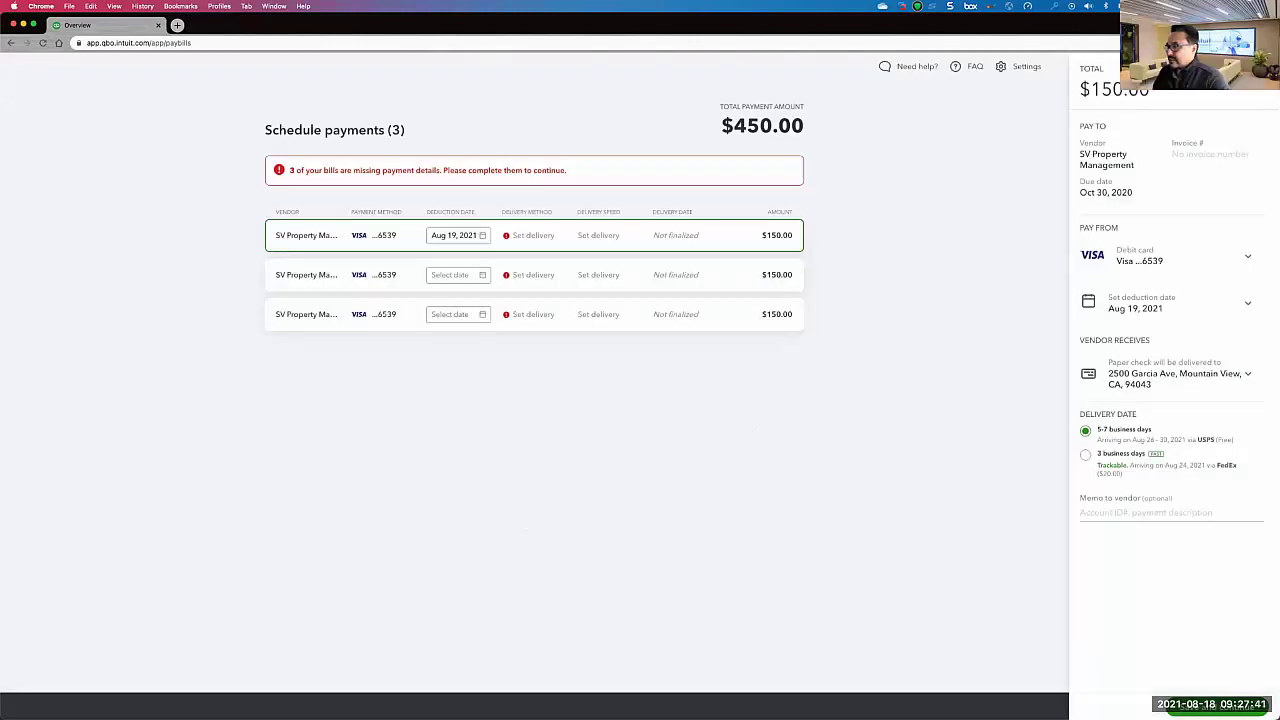
{"action": "key", "text": "Escape"}
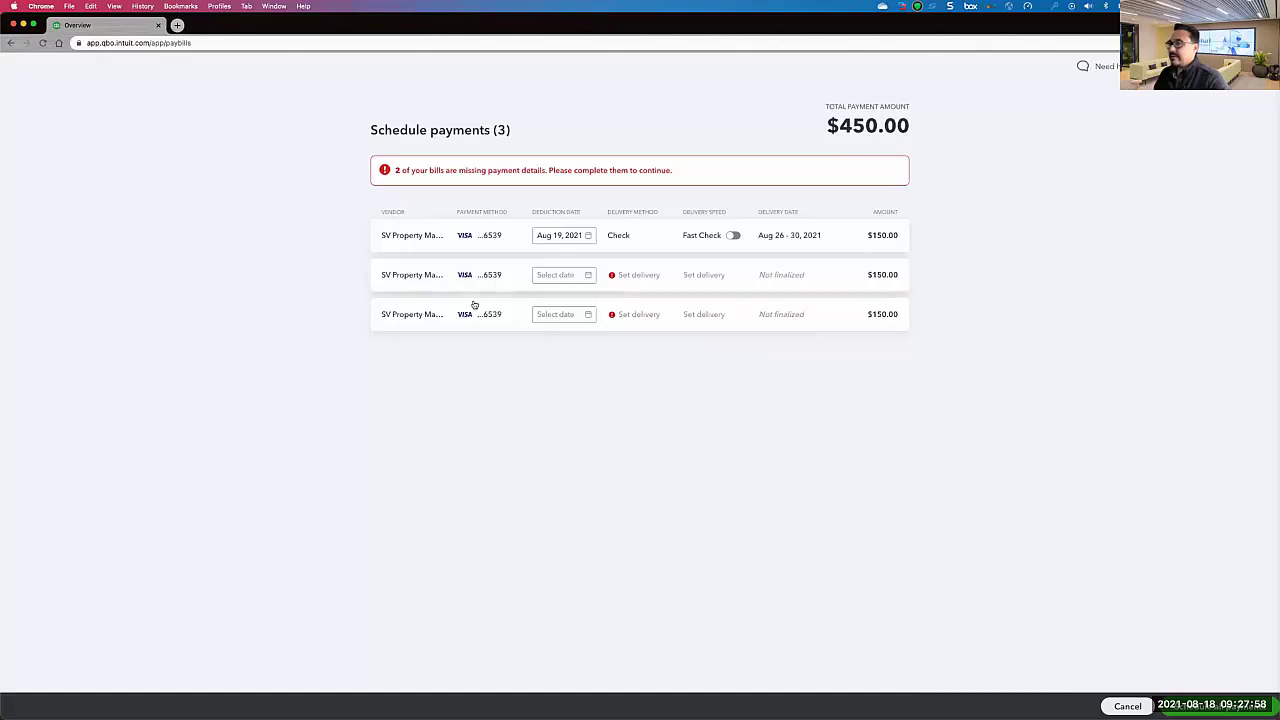
Step: Open the second bill's payment details, review the available payment sources and choose Credit card
{"action": "left_click", "coordinate": [549, 276]}
{"action": "left_click", "coordinate": [425, 277]}
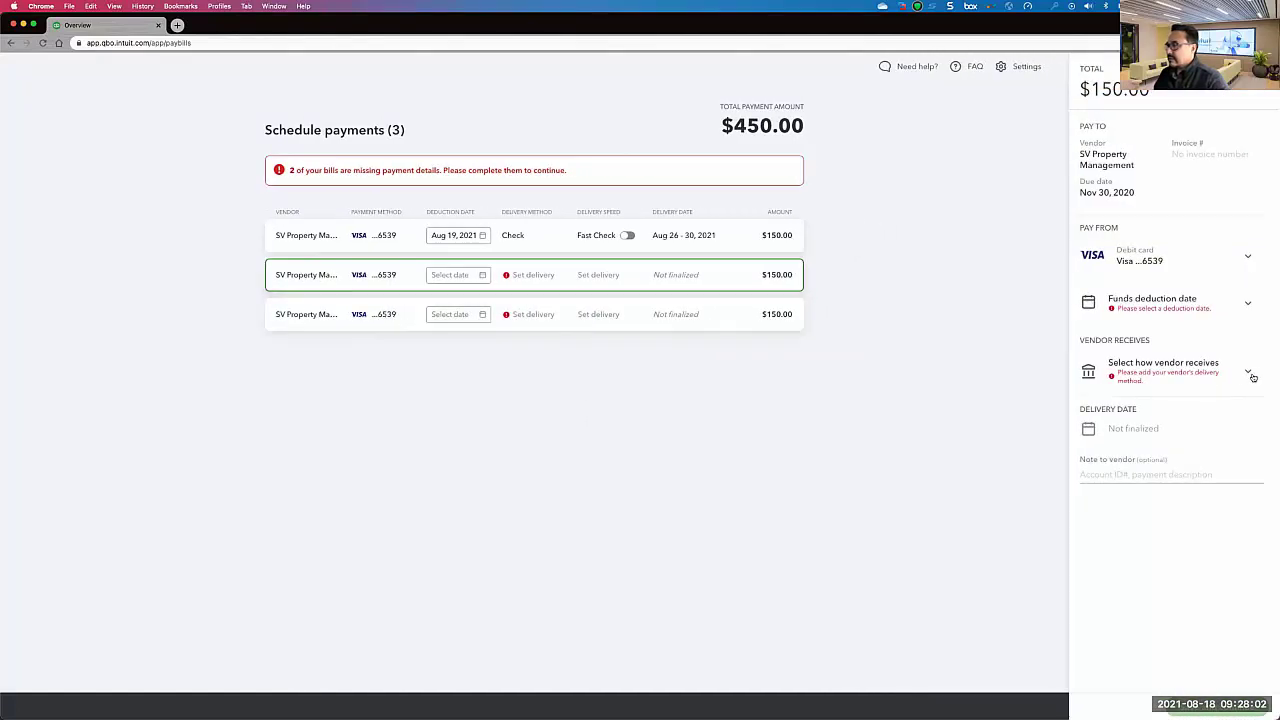
{"action": "left_click", "coordinate": [1249, 259]}
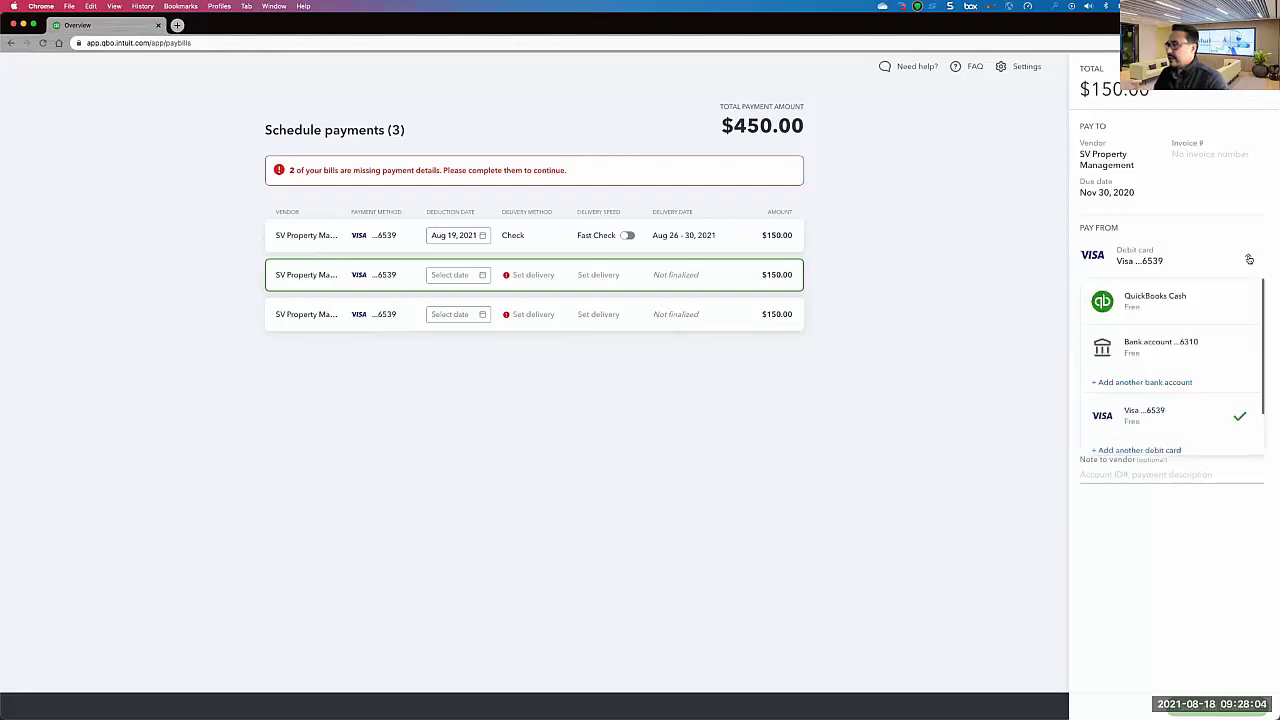
{"action": "scroll", "coordinate": [1181, 373], "scroll_direction": "down", "scroll_amount": 1}
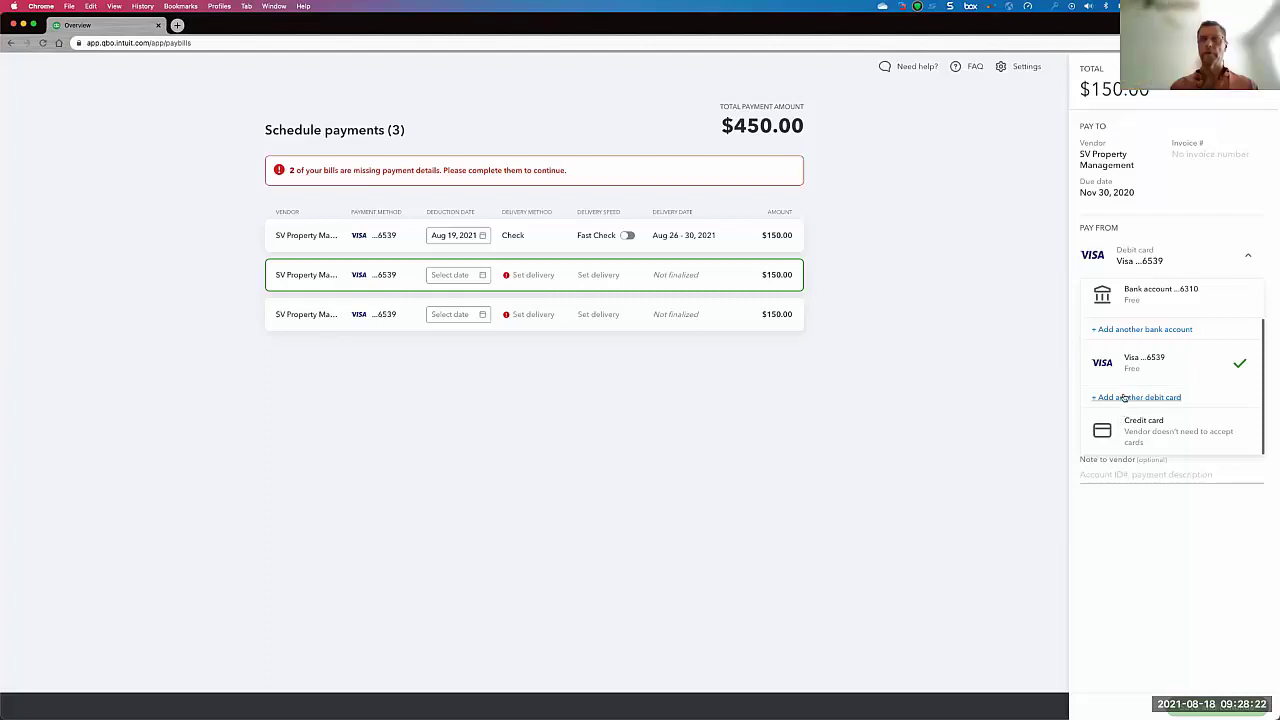
{"action": "left_click", "coordinate": [1160, 428]}
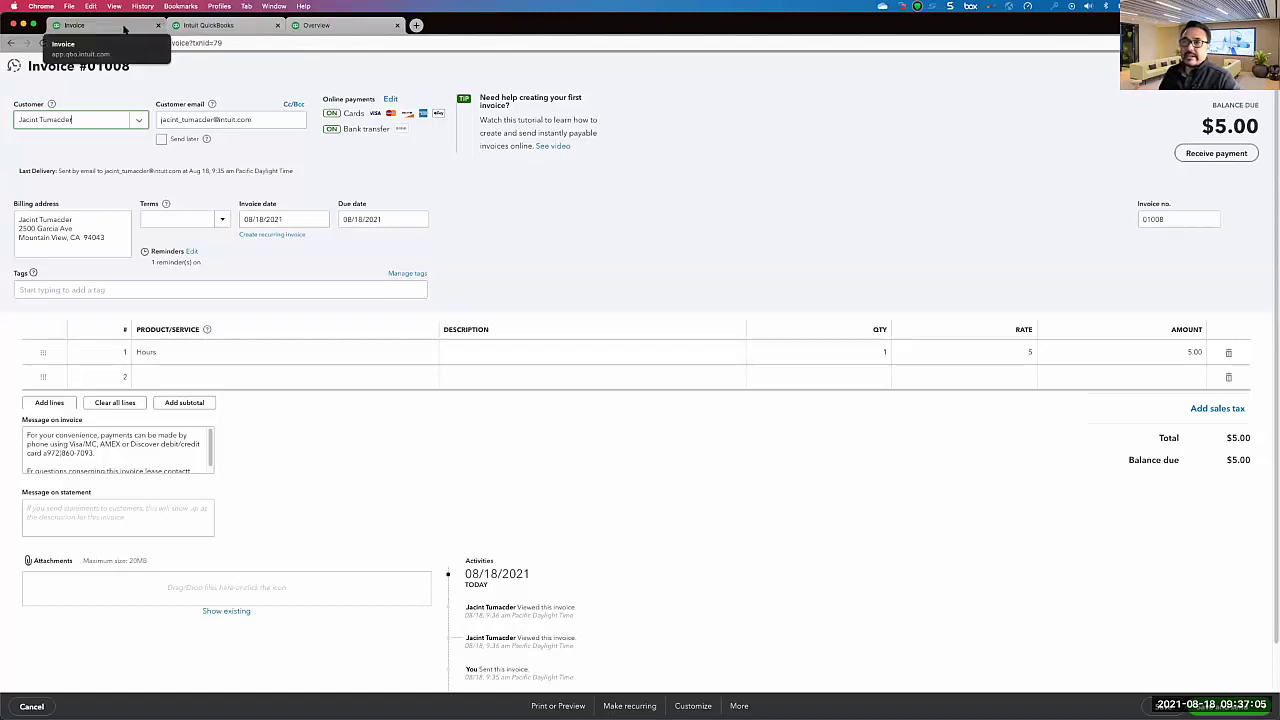
Step: View the customer's online payment page for the $5.00 invoice and the Deposits page in Sales
{"action": "left_click", "coordinate": [197, 28]}
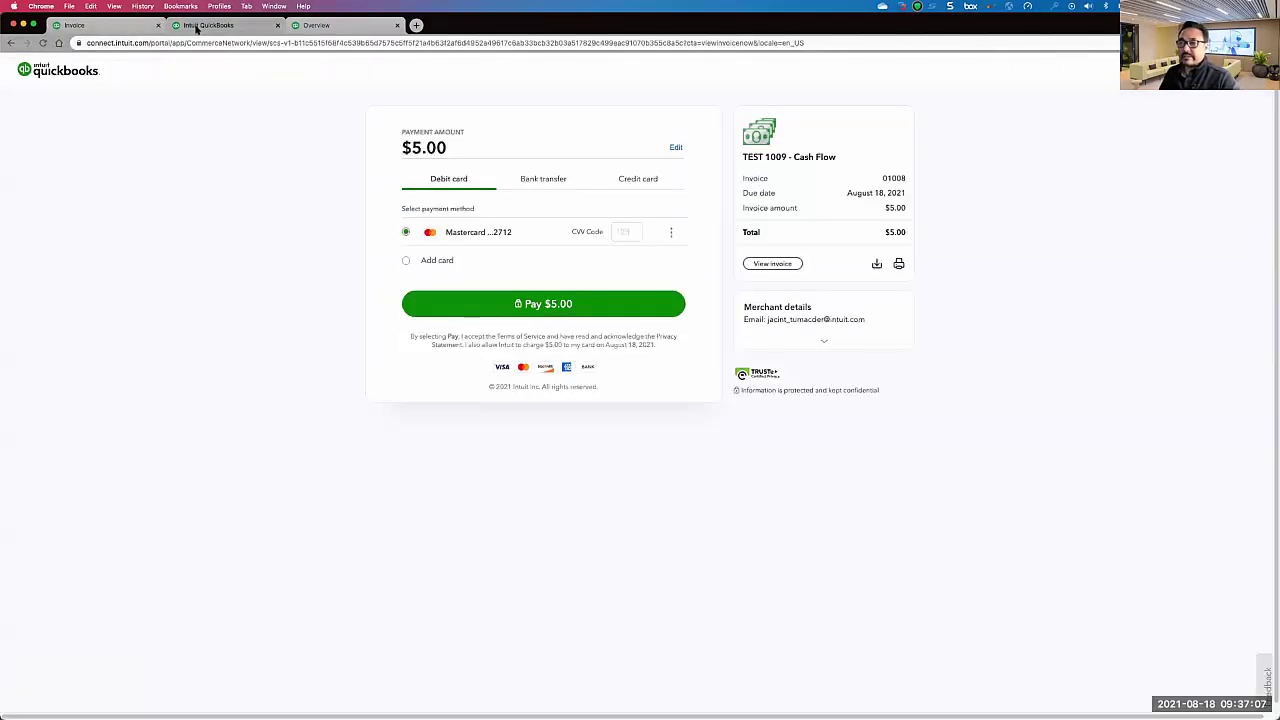
{"action": "left_click", "coordinate": [331, 26]}
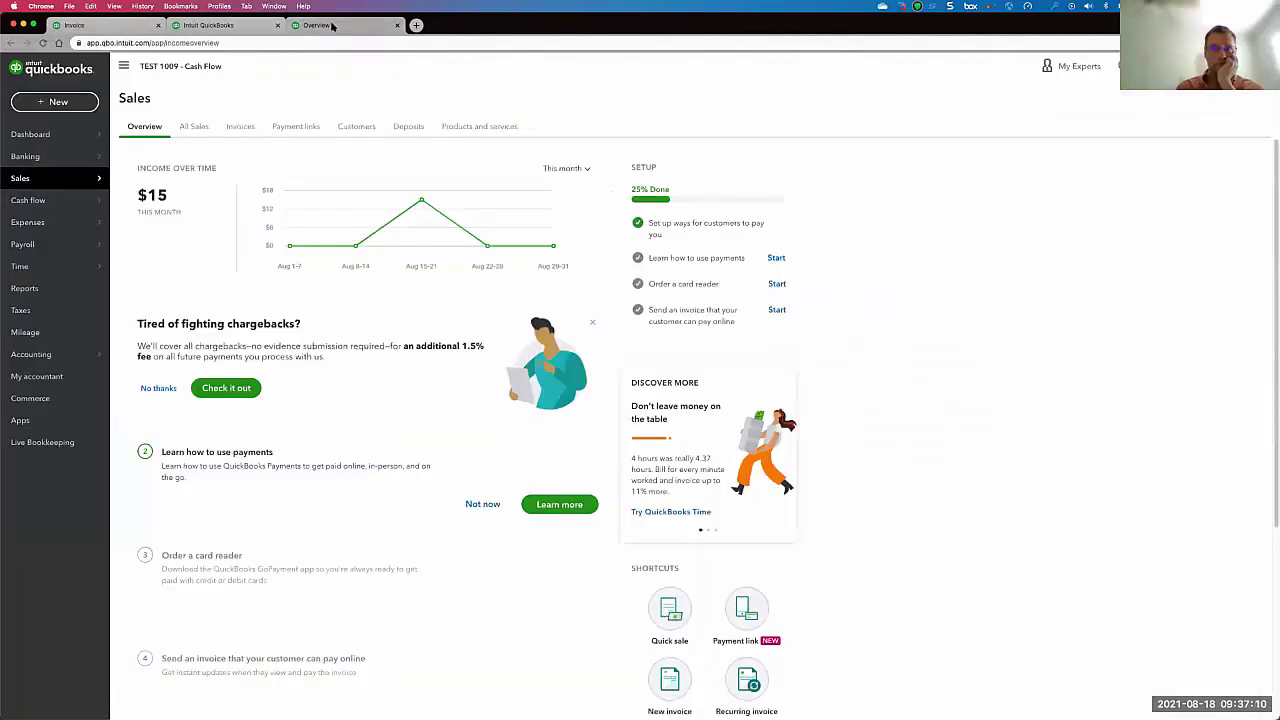
{"action": "left_click", "coordinate": [415, 127]}
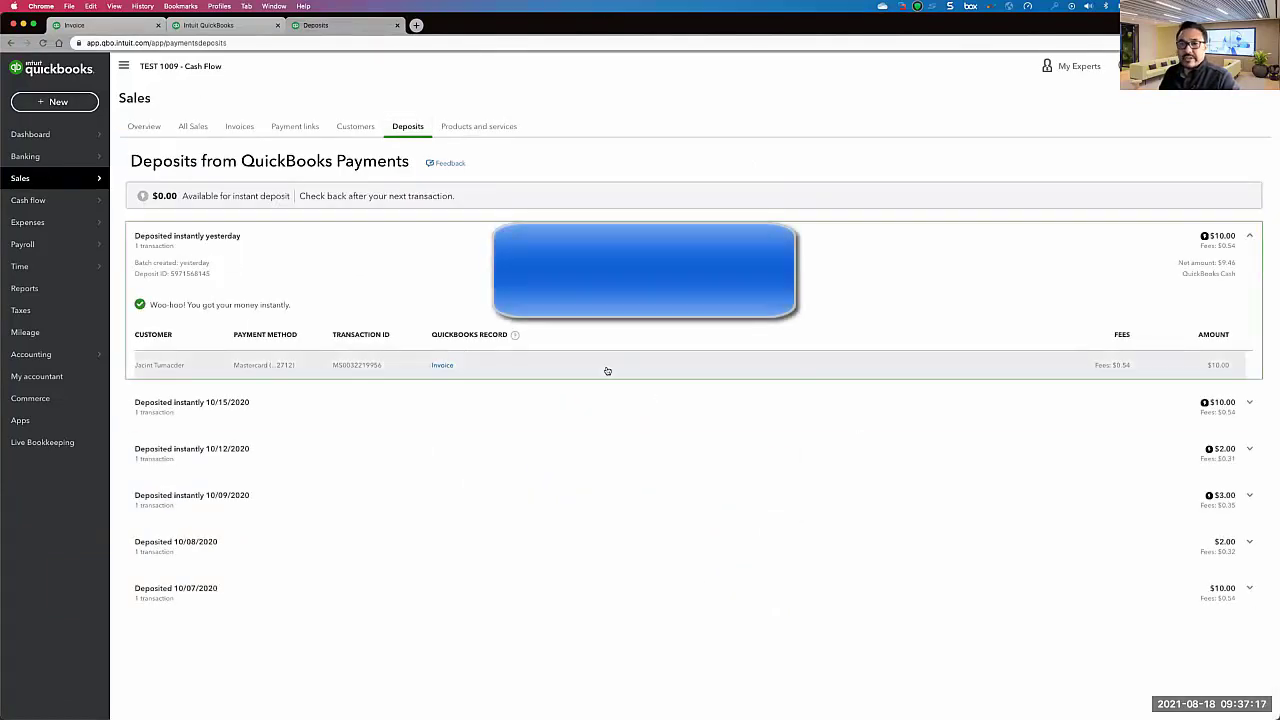
Step: Return to the customer's payment page and pay the $5.00 invoice with the saved Mastercard debit card
{"action": "left_click", "coordinate": [219, 24]}
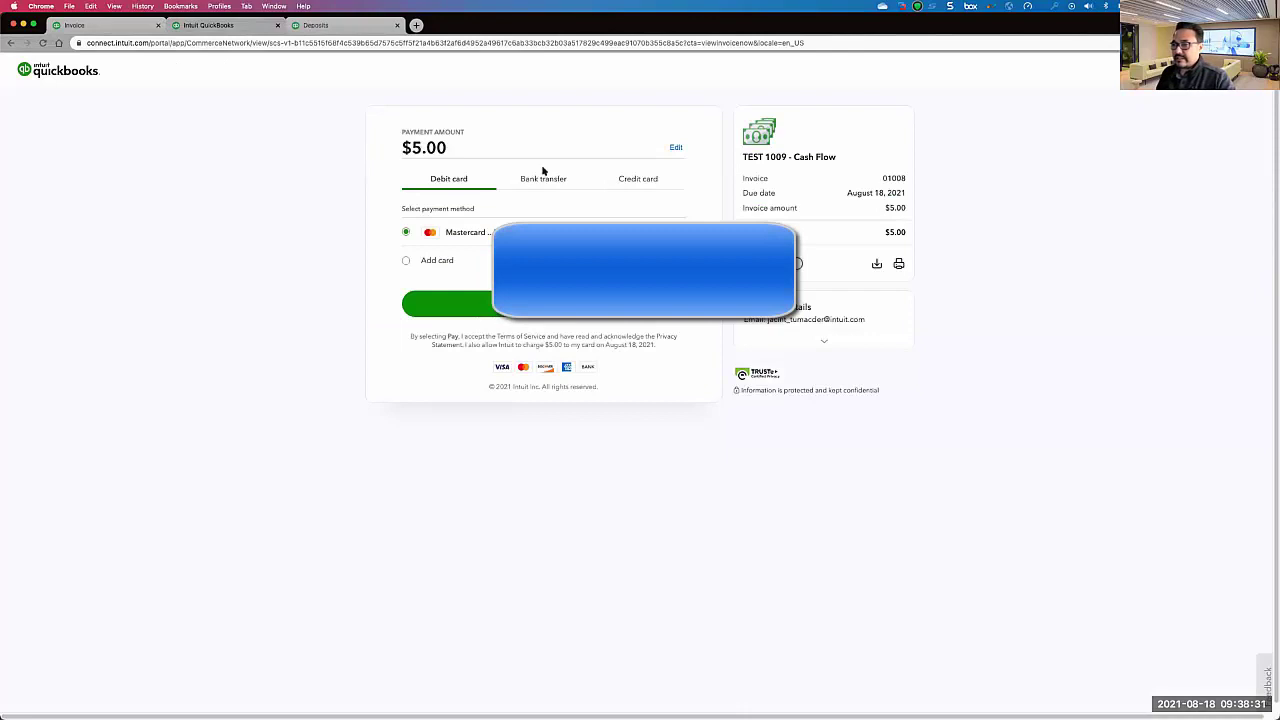
{"action": "left_click", "coordinate": [445, 303]}
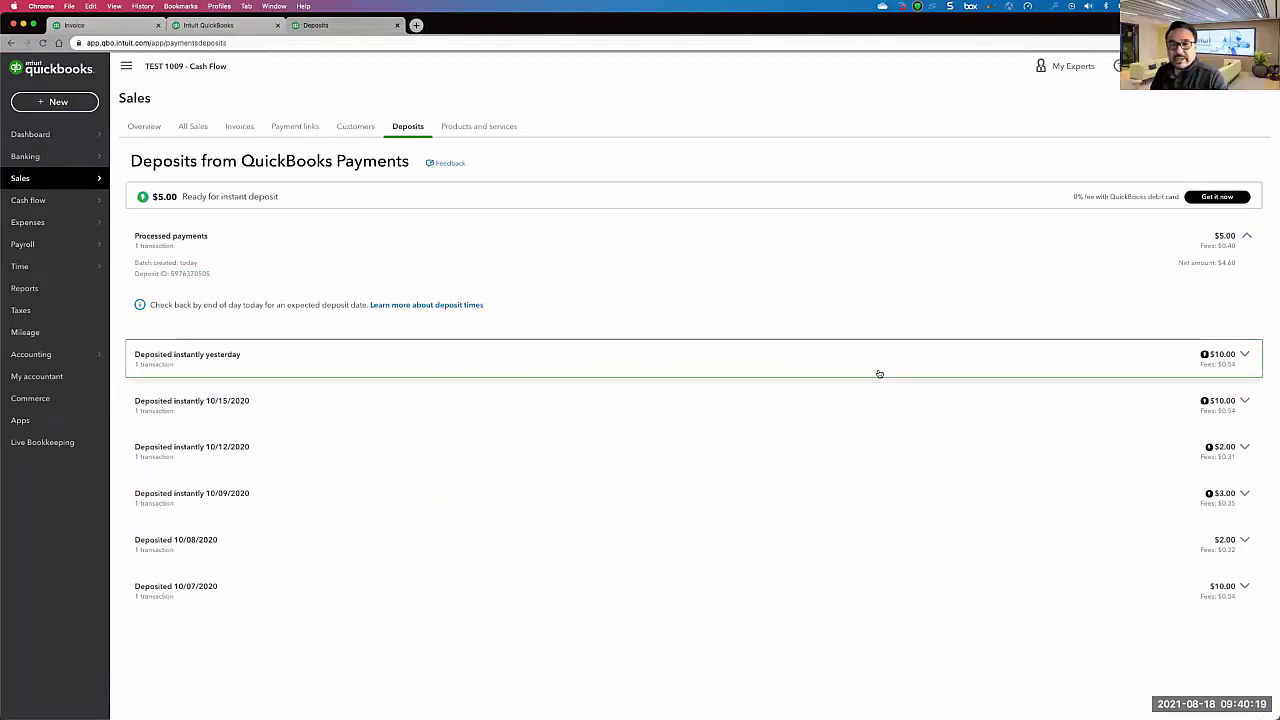
Step: Send the $5.00 payment as an instant deposit to the QuickBooks Debit Card and postpone setting a custom schedule
{"action": "left_click", "coordinate": [1228, 197]}
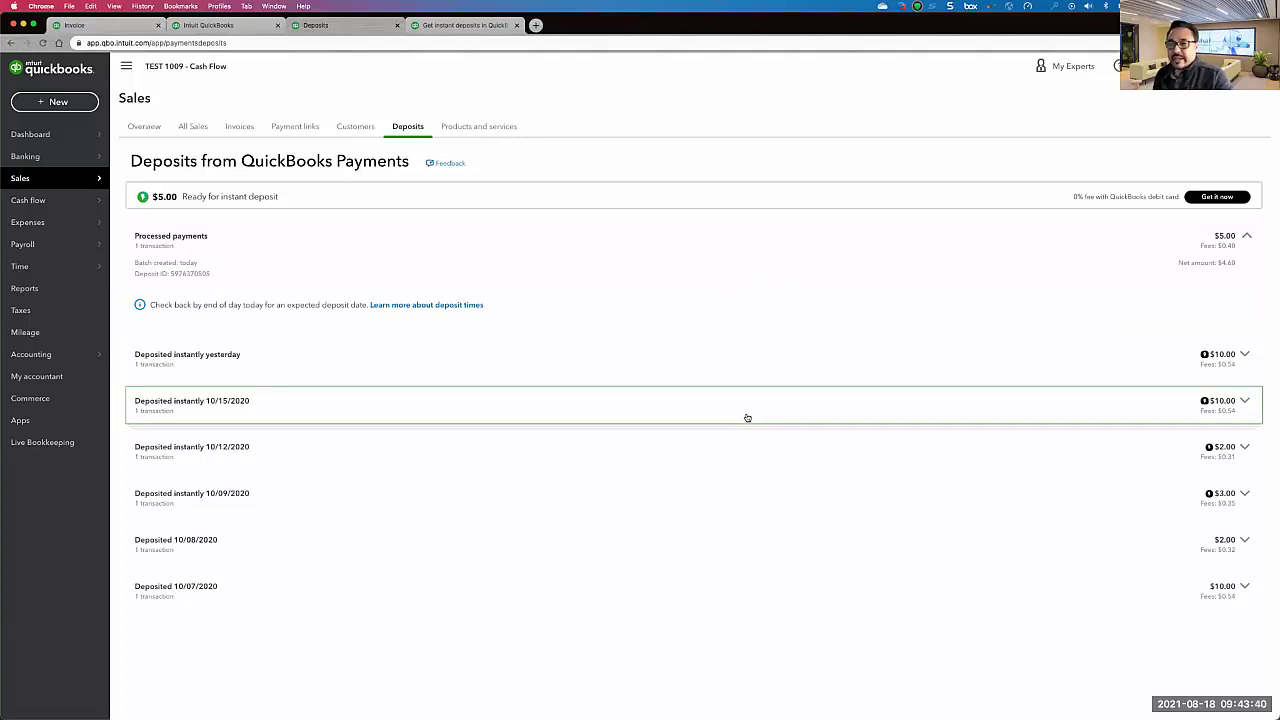
{"action": "left_click", "coordinate": [1224, 197]}
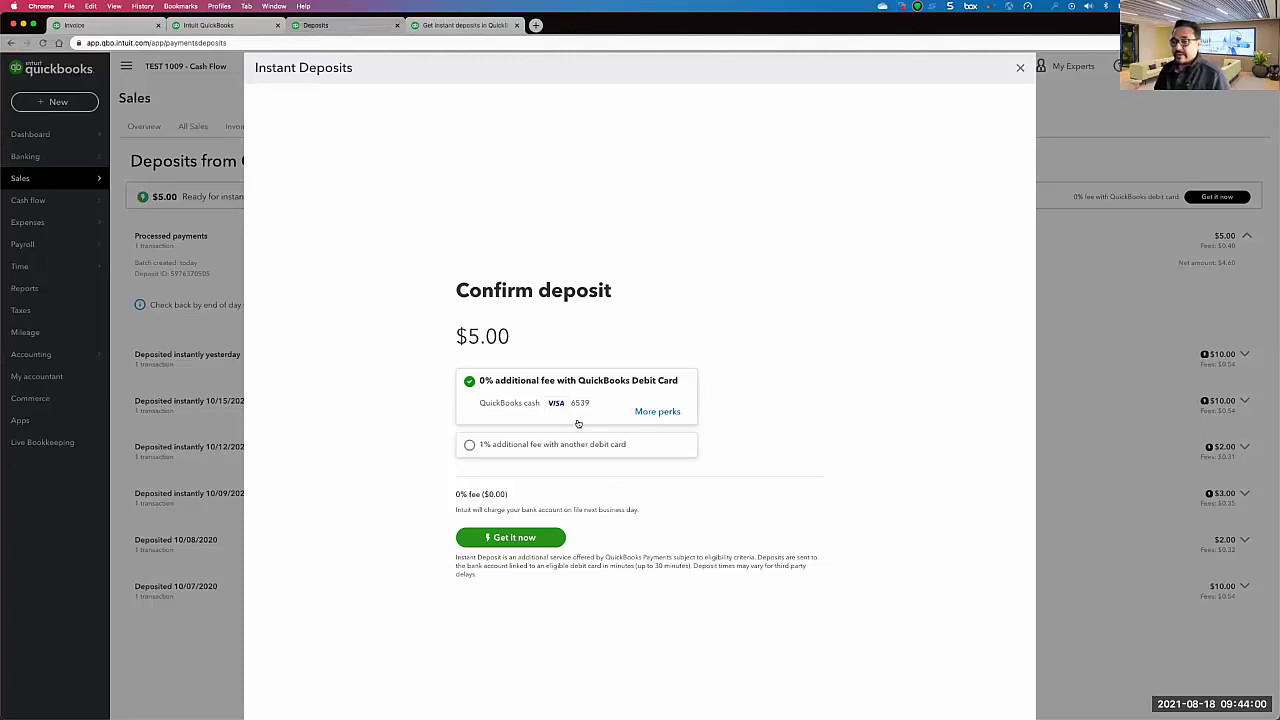
{"action": "left_click", "coordinate": [513, 542]}
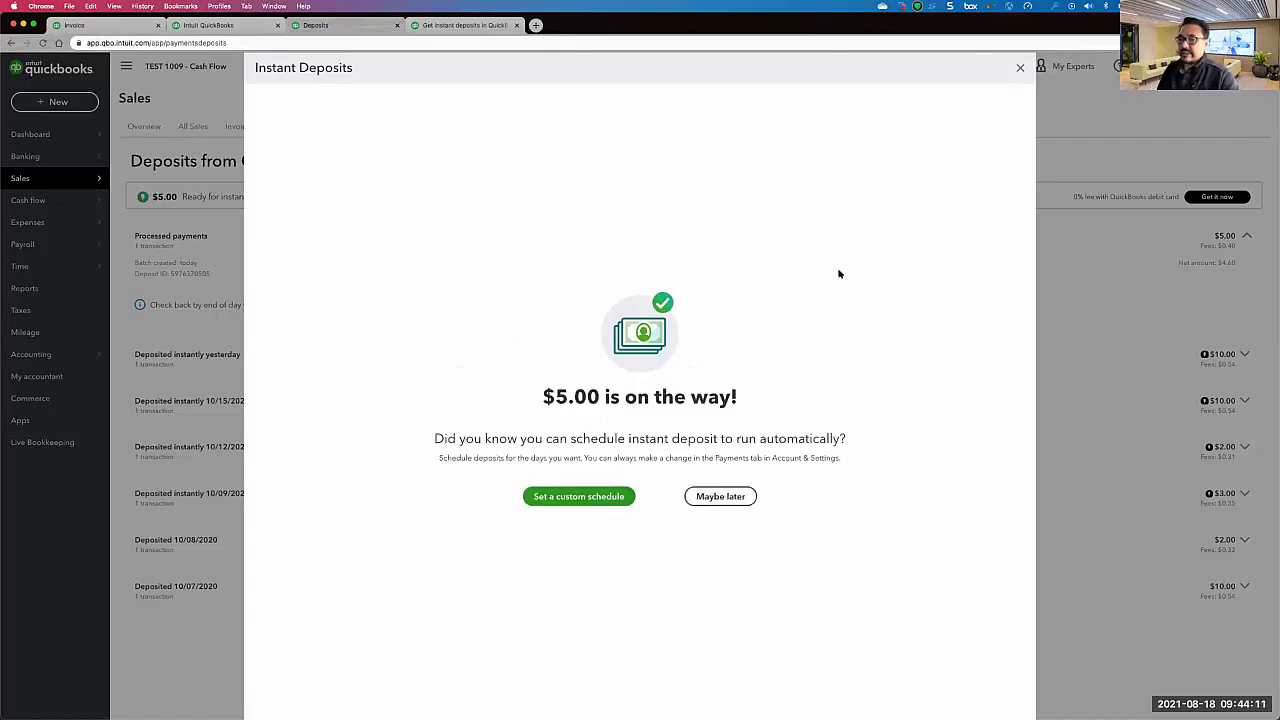
{"action": "left_click", "coordinate": [737, 500]}
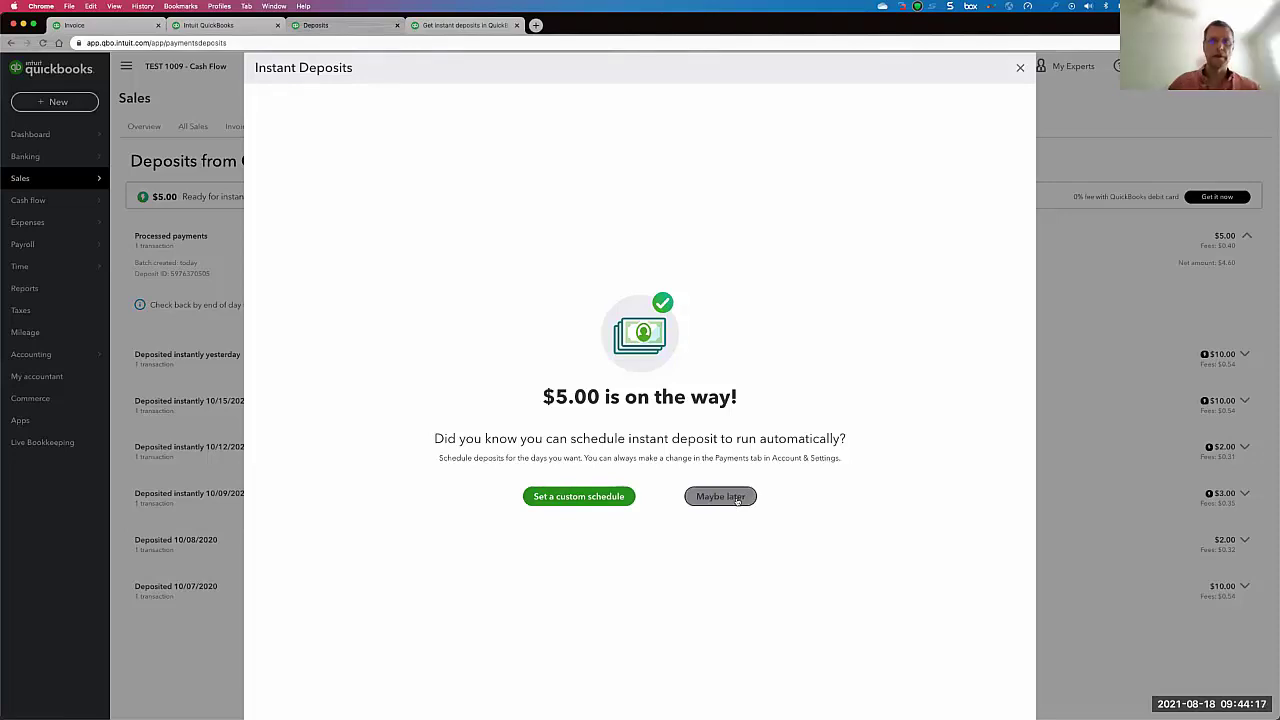